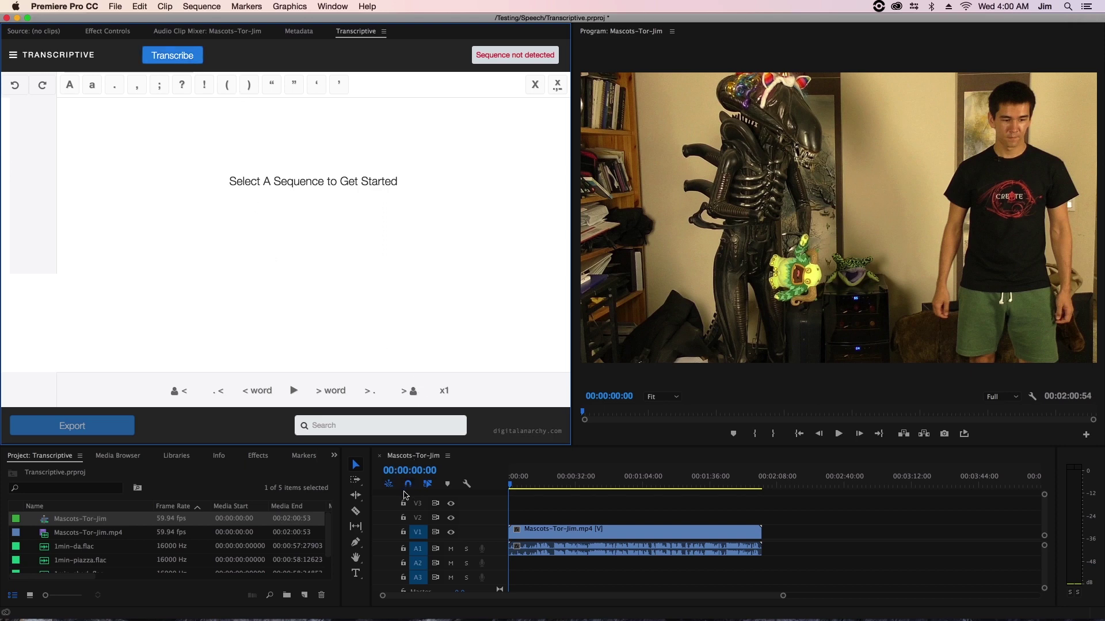
- Scrub the Mascots-Tor-Jim playhead along the time ruler to 00:00:48:15
click(602, 483)
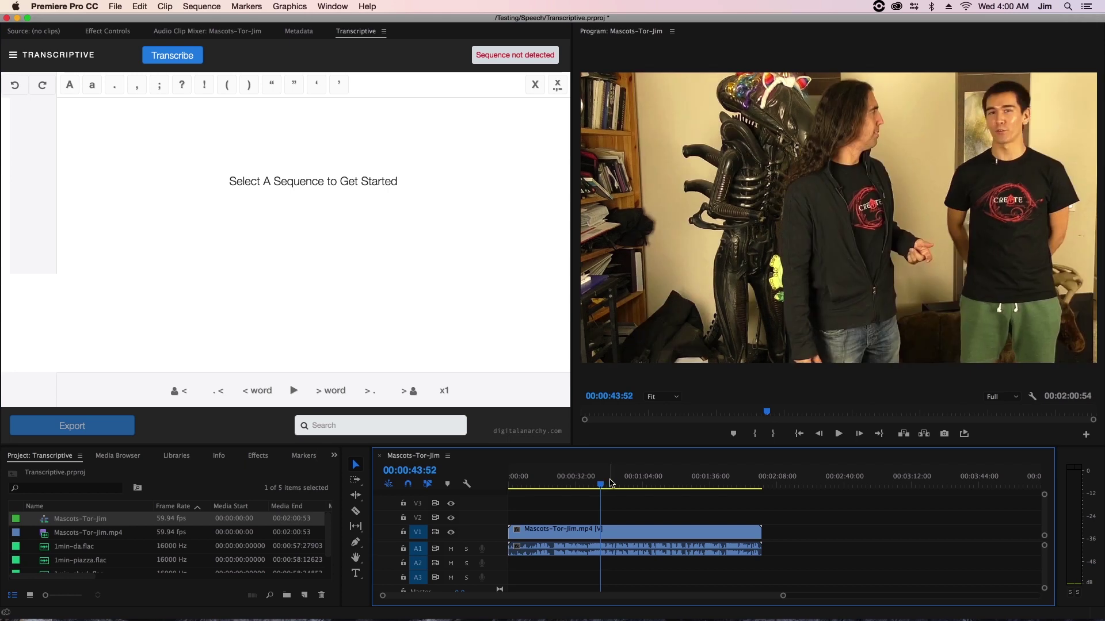
click(611, 482)
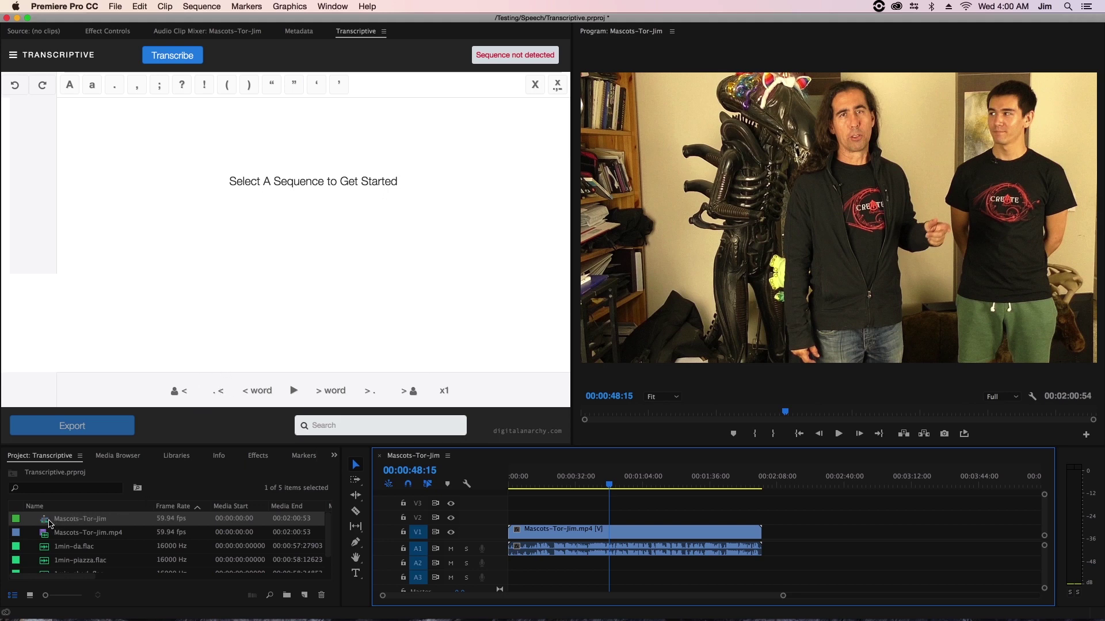
- Create a new sequence from Mascots-Tor-Jim.mp4 and switch back to the original Mascots-Tor-Jim timeline
key(Delete)
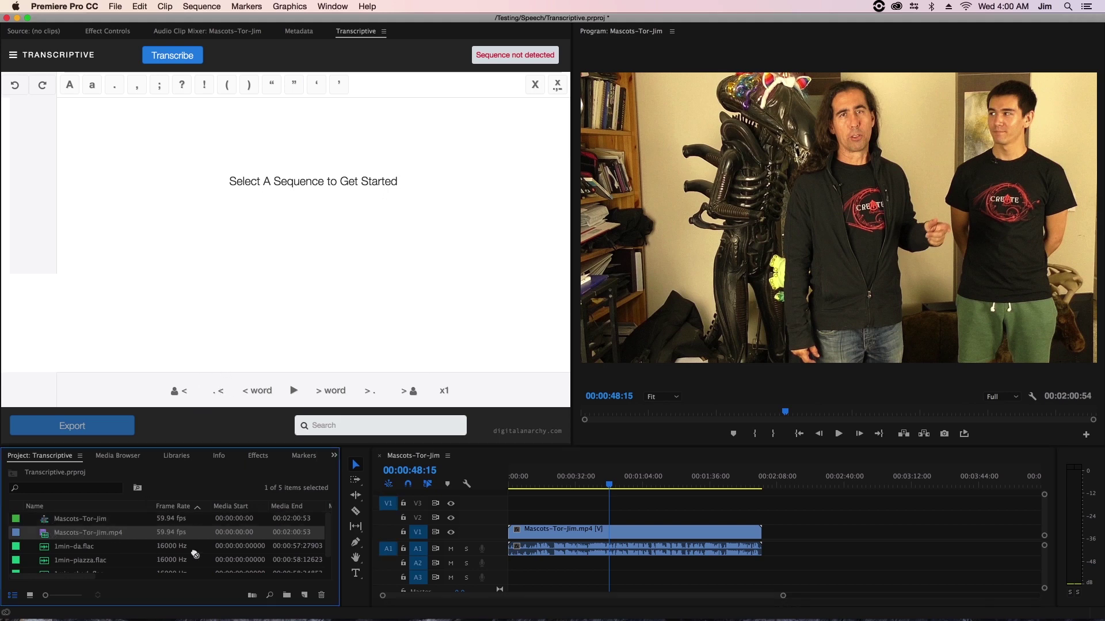
drag(285, 580, 304, 595)
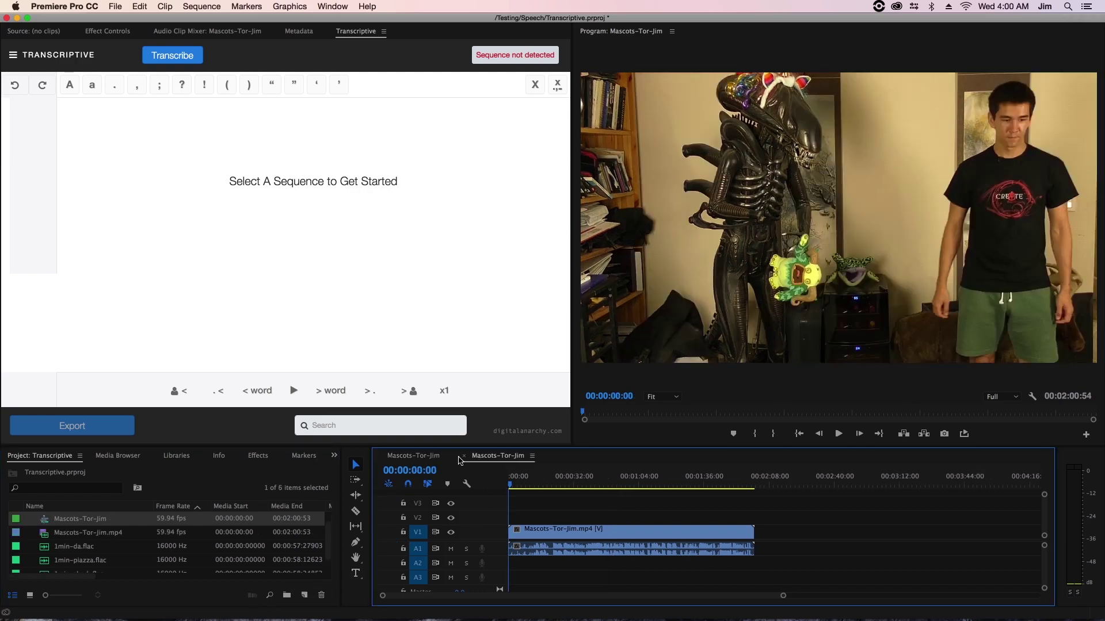
click(412, 456)
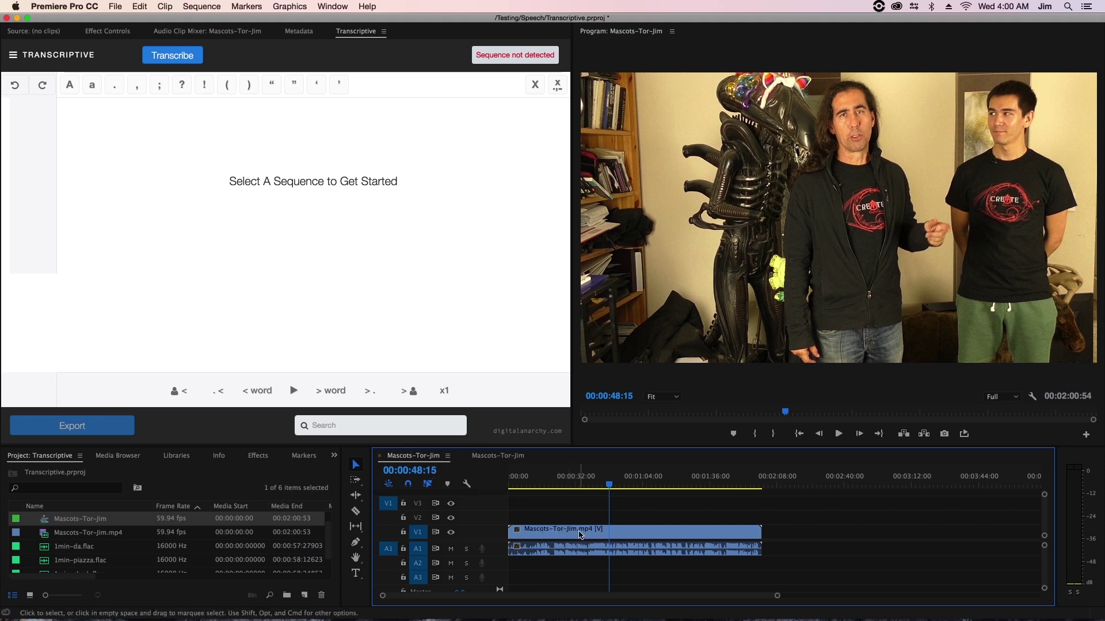
- Open Transcriptive's Transcribe Sequence dialog, check the 13-credit cost, and keep Speechmatics as engine
click(165, 58)
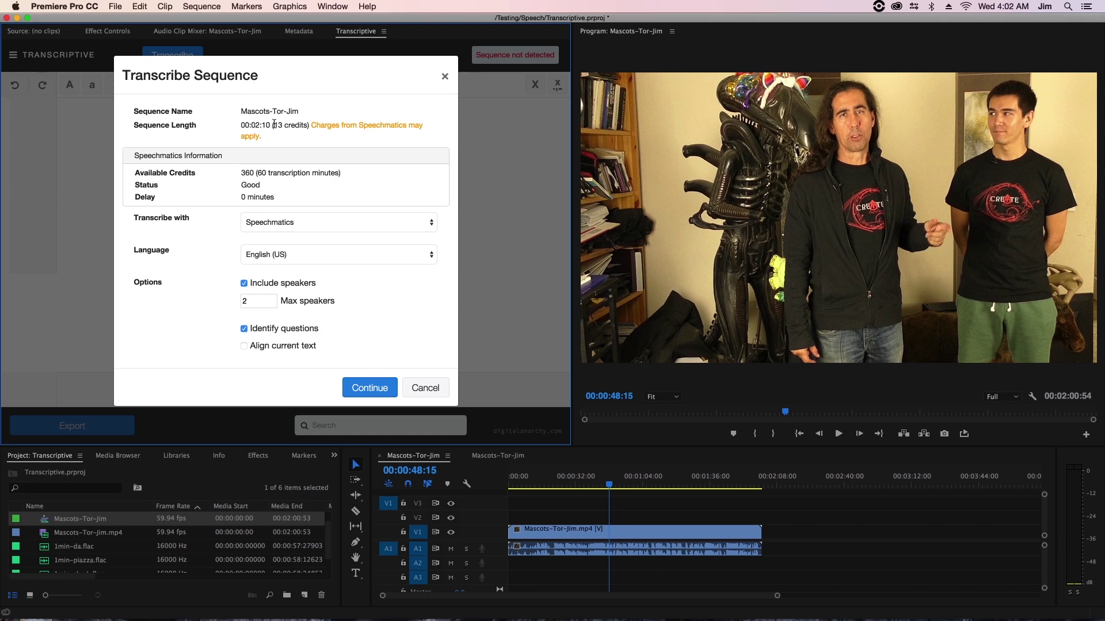
drag(274, 125, 306, 128)
click(306, 129)
click(333, 224)
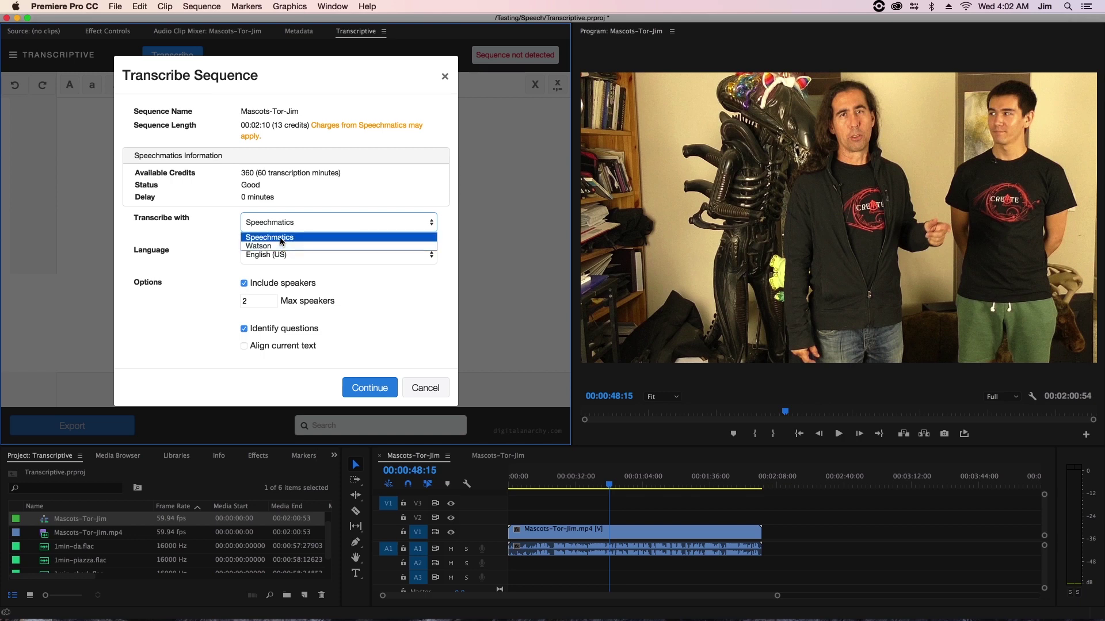
click(231, 231)
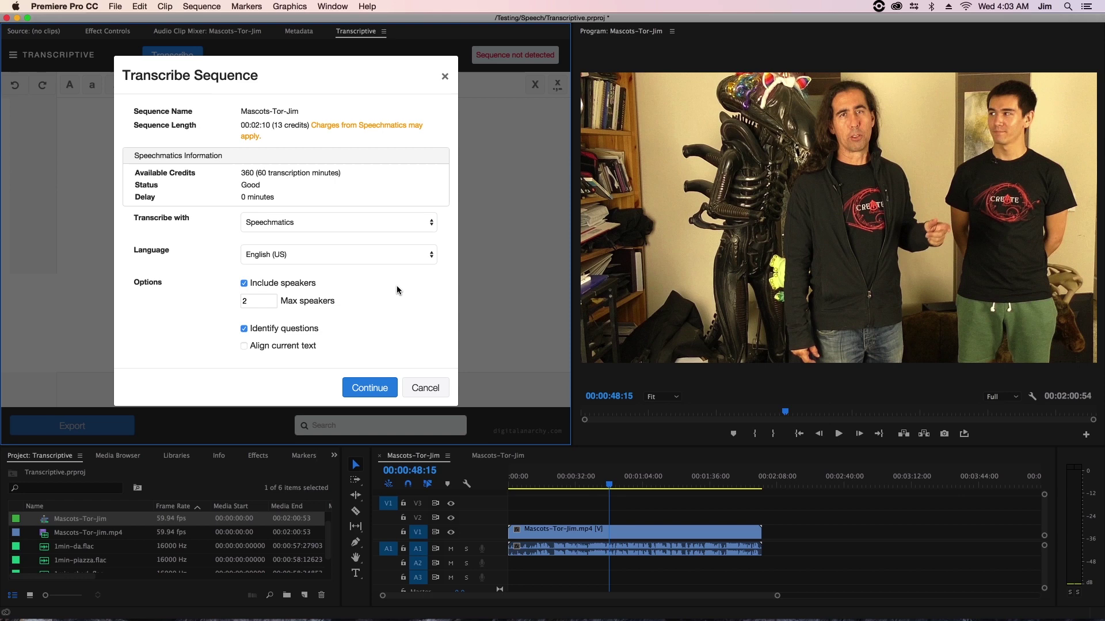
click(374, 224)
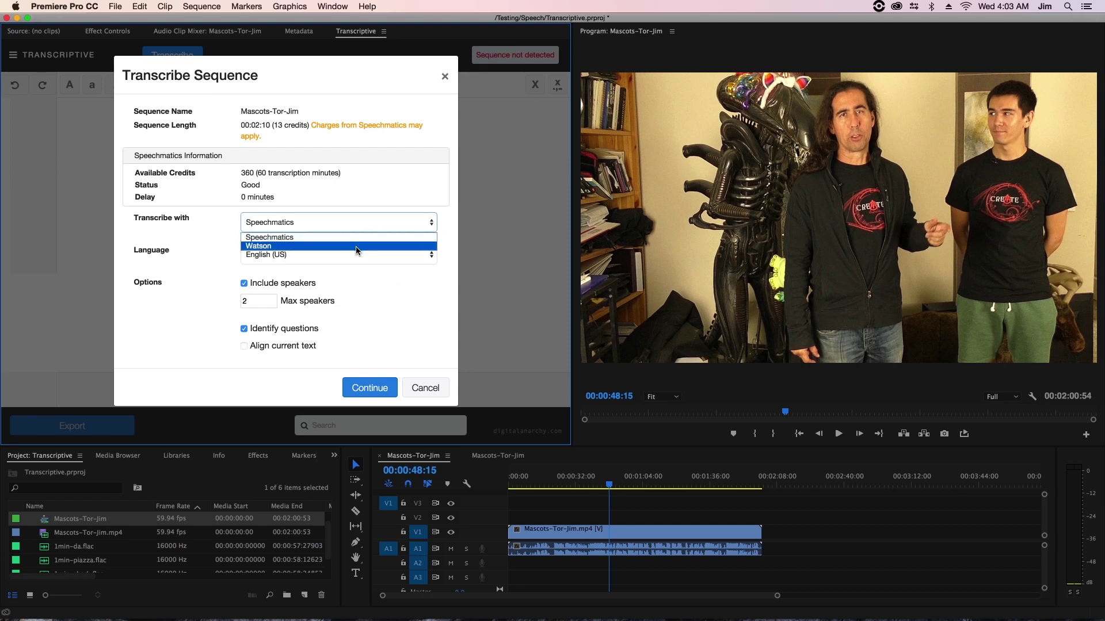
click(356, 247)
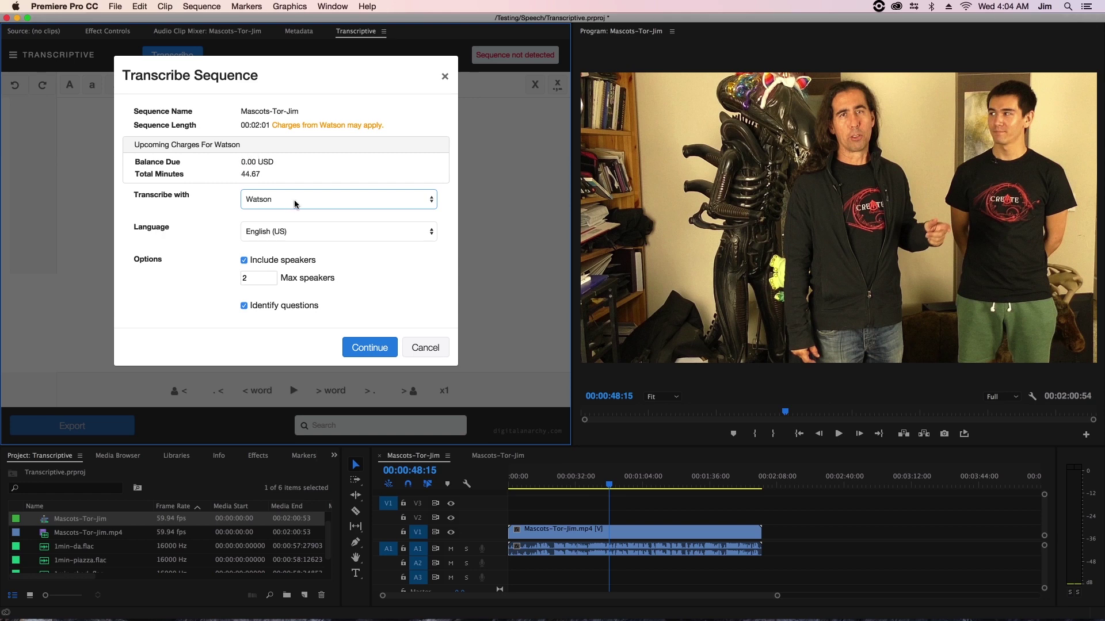
click(312, 231)
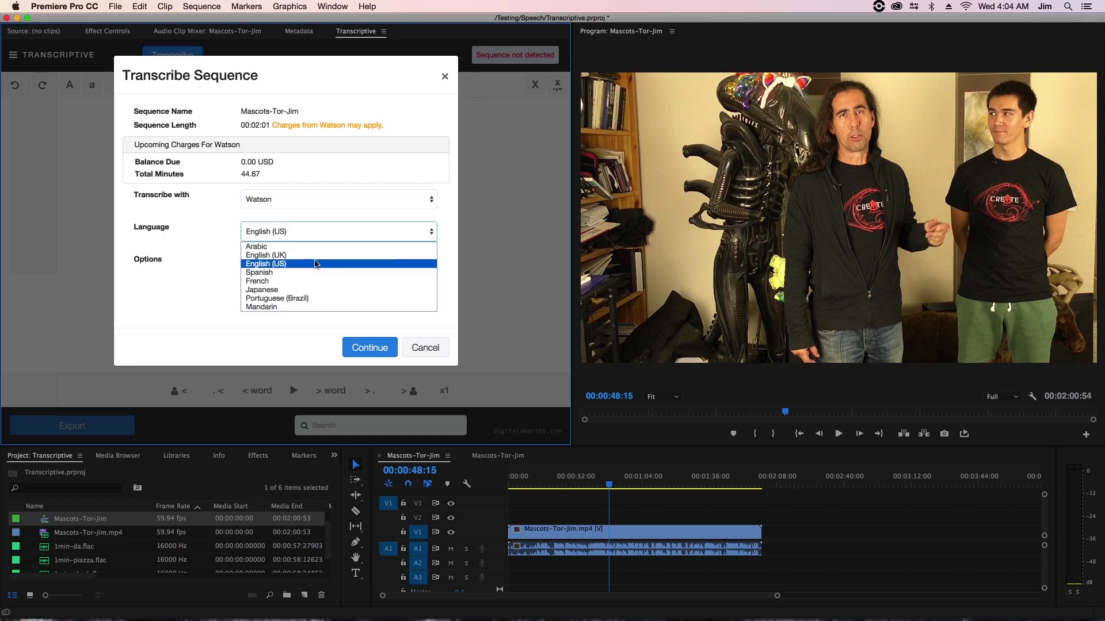
click(220, 251)
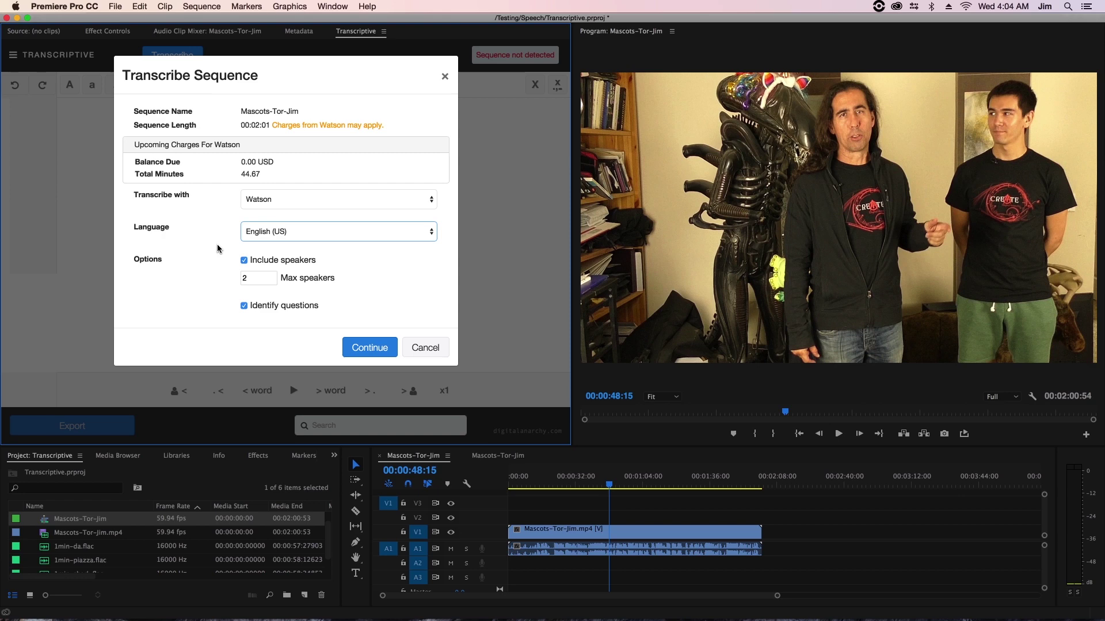
click(259, 202)
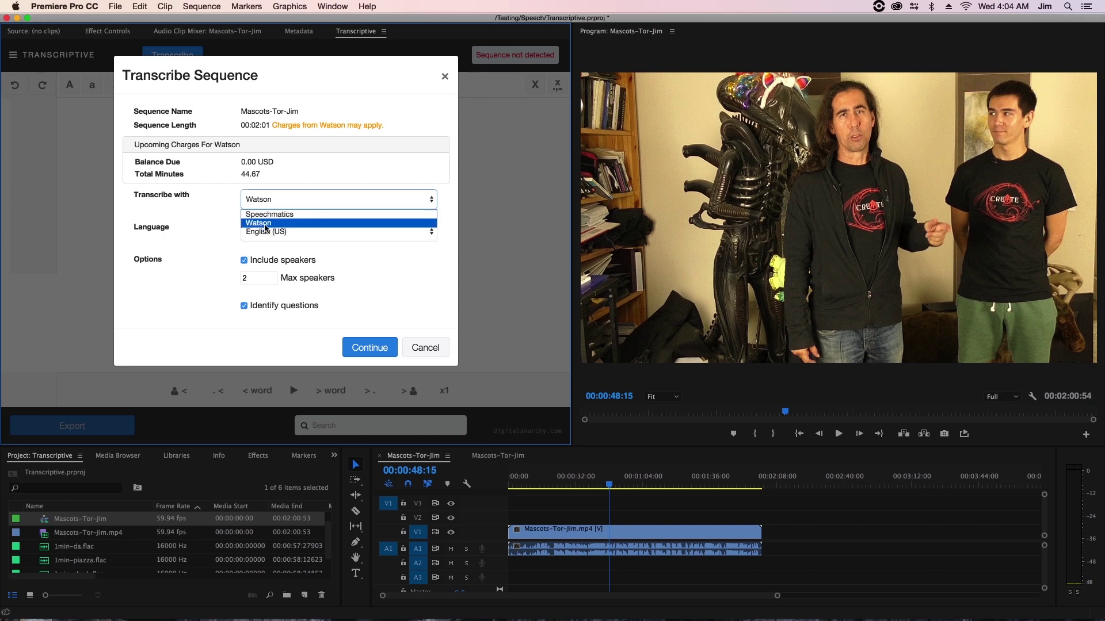
click(265, 214)
click(276, 254)
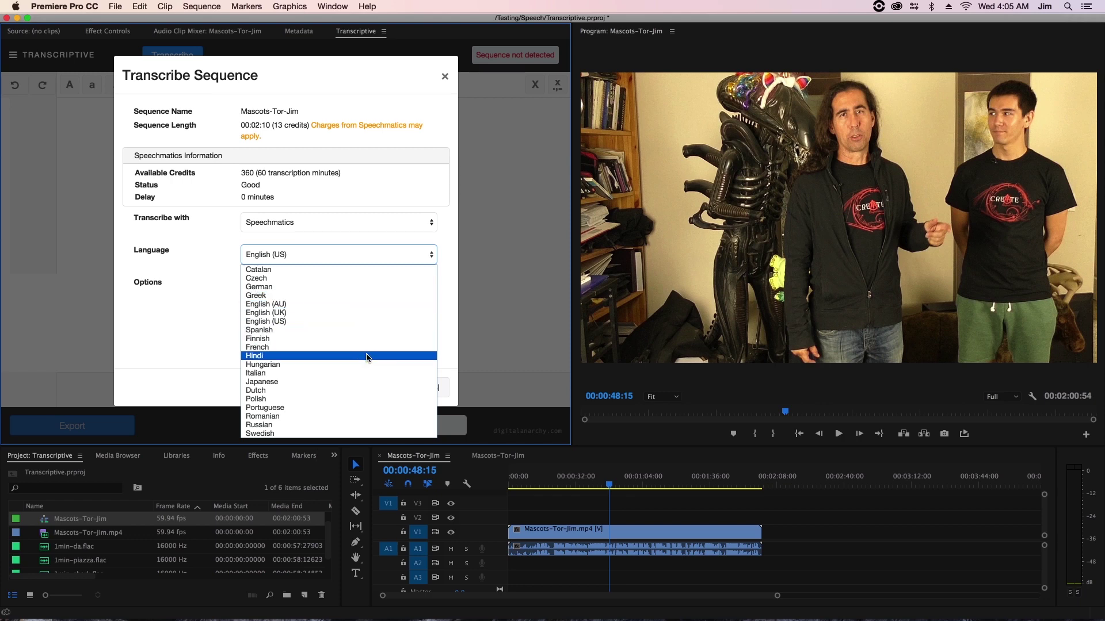
click(439, 286)
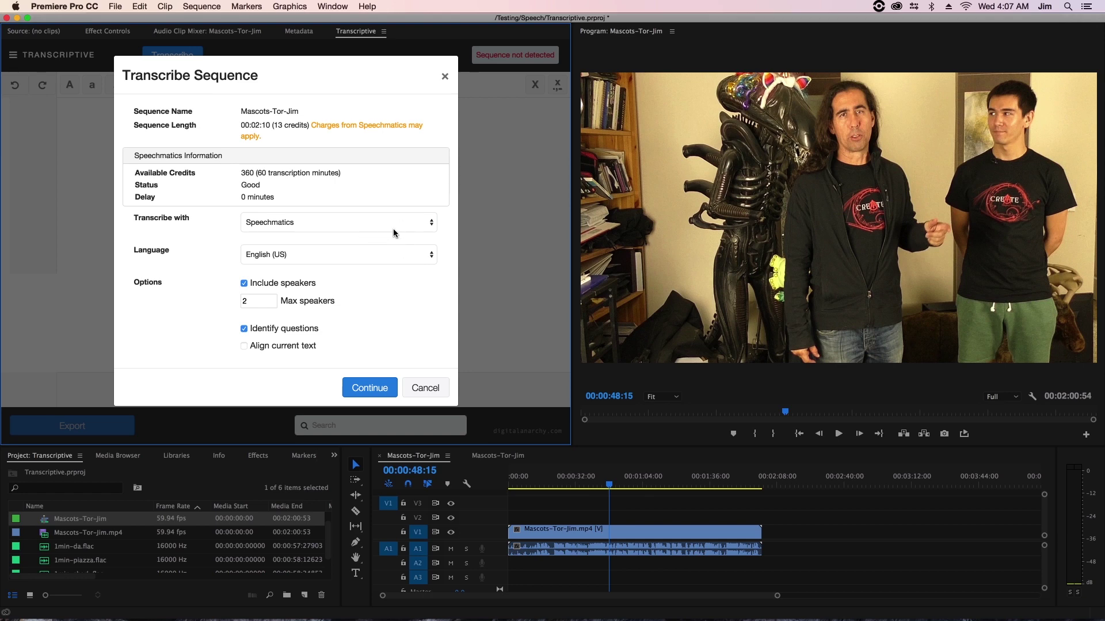
- Start the Speechmatics transcription of Mascots-Tor-Jim from the Transcribe Sequence dialog
click(370, 387)
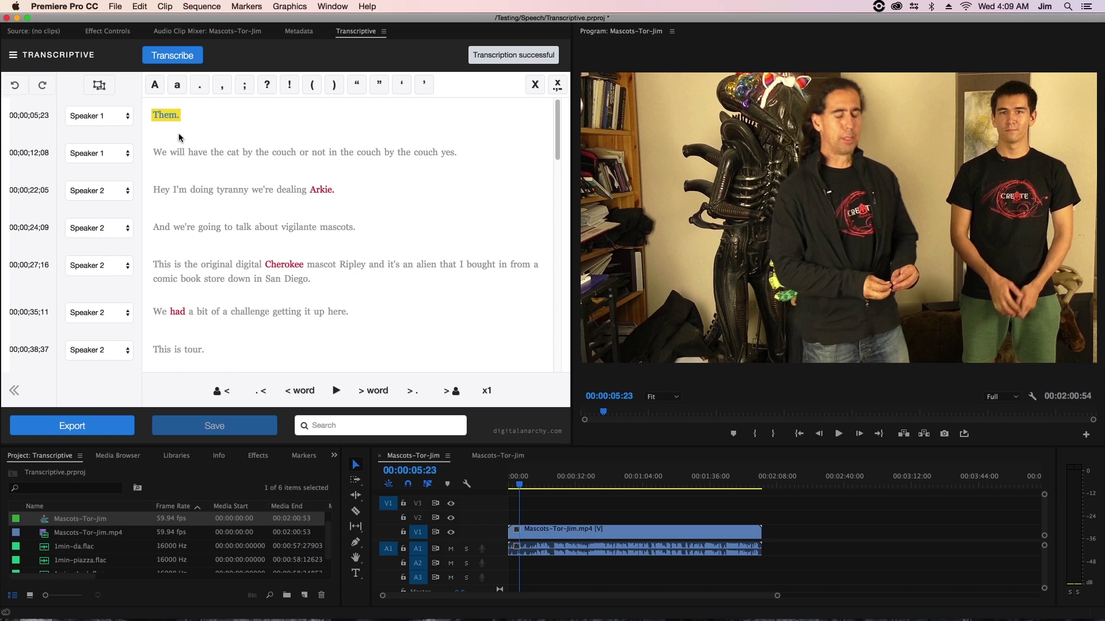
- Jump playback via the words have, couch, not and vigilante, then reopen and cancel Transcribe
click(198, 154)
click(284, 153)
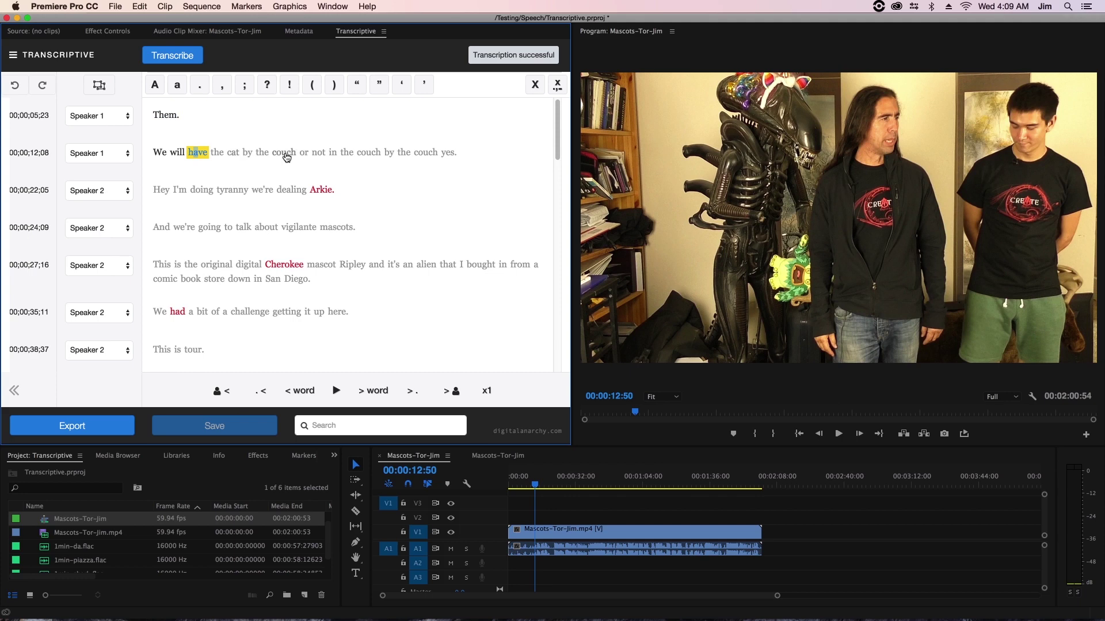
click(318, 152)
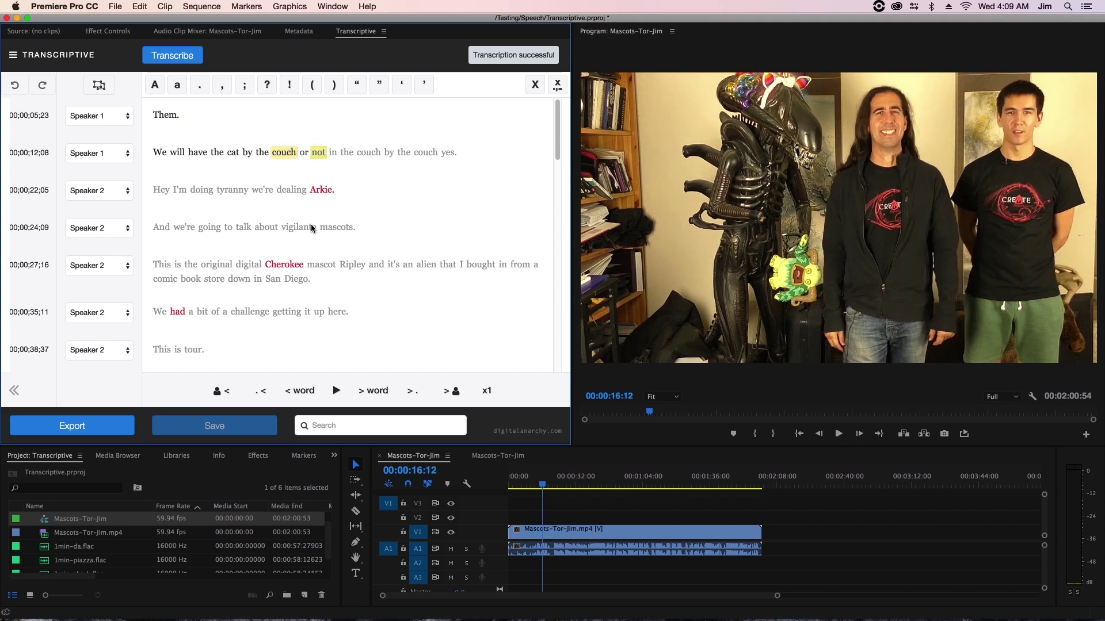
click(298, 227)
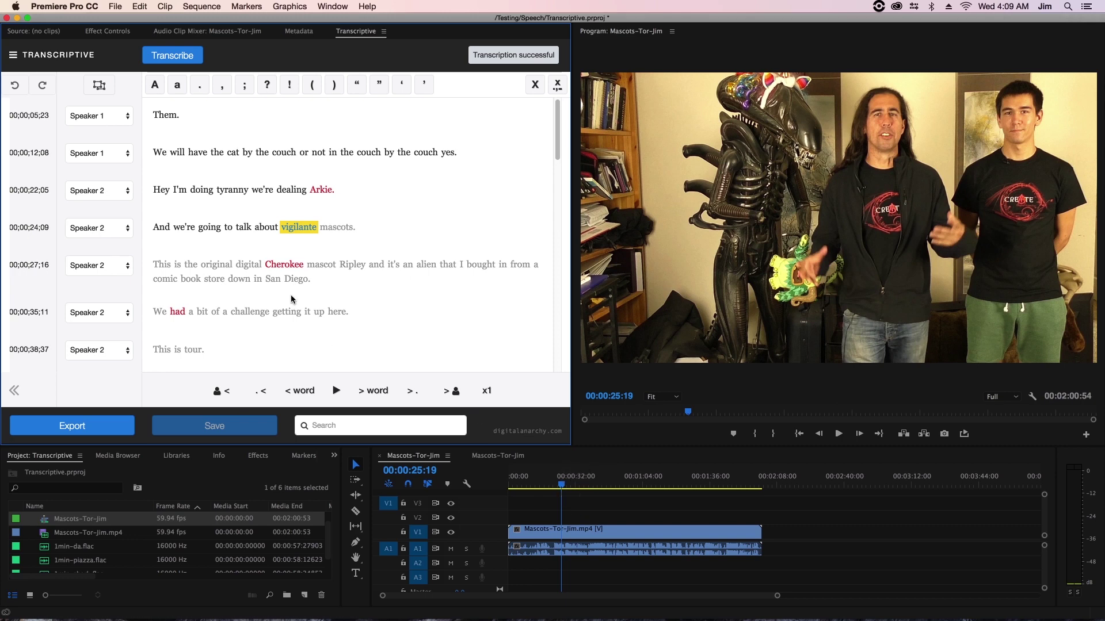
scroll(284, 298, down, 5)
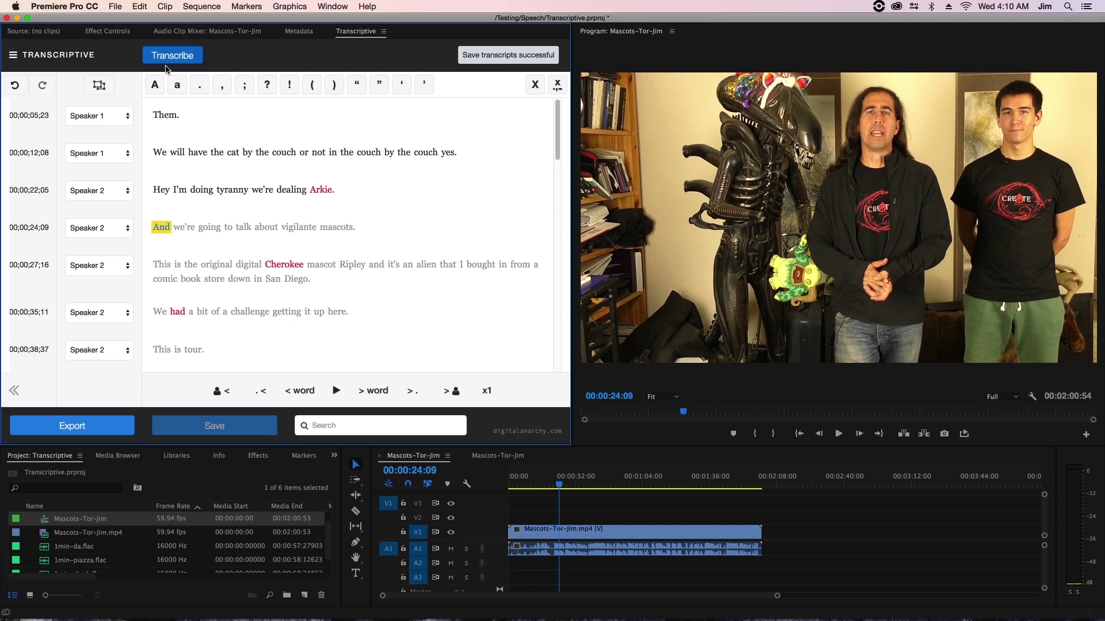
click(186, 59)
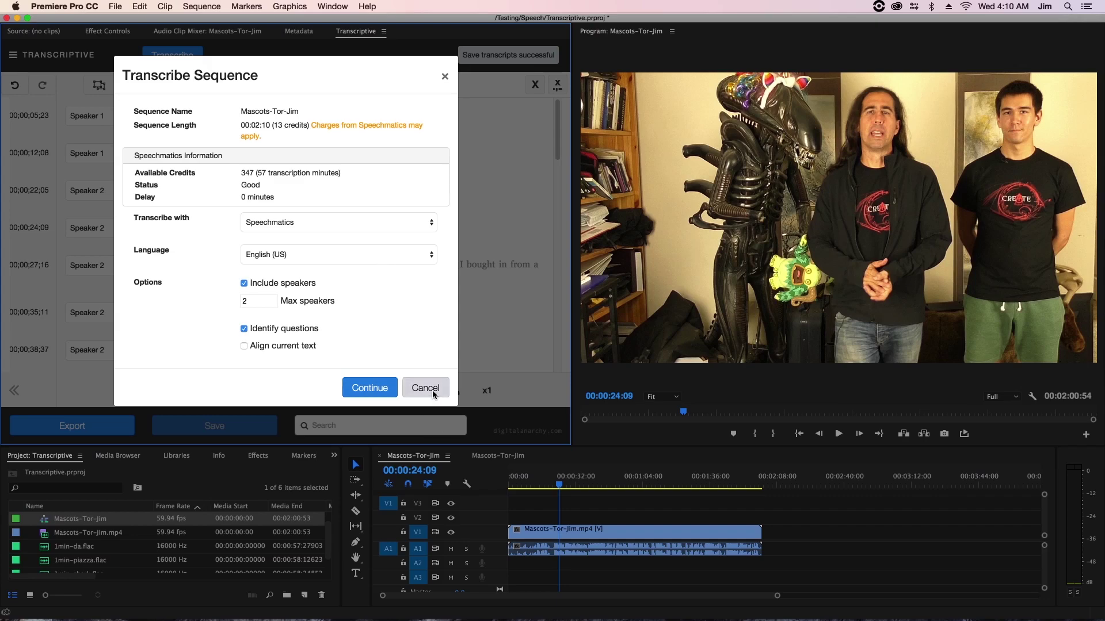
click(432, 390)
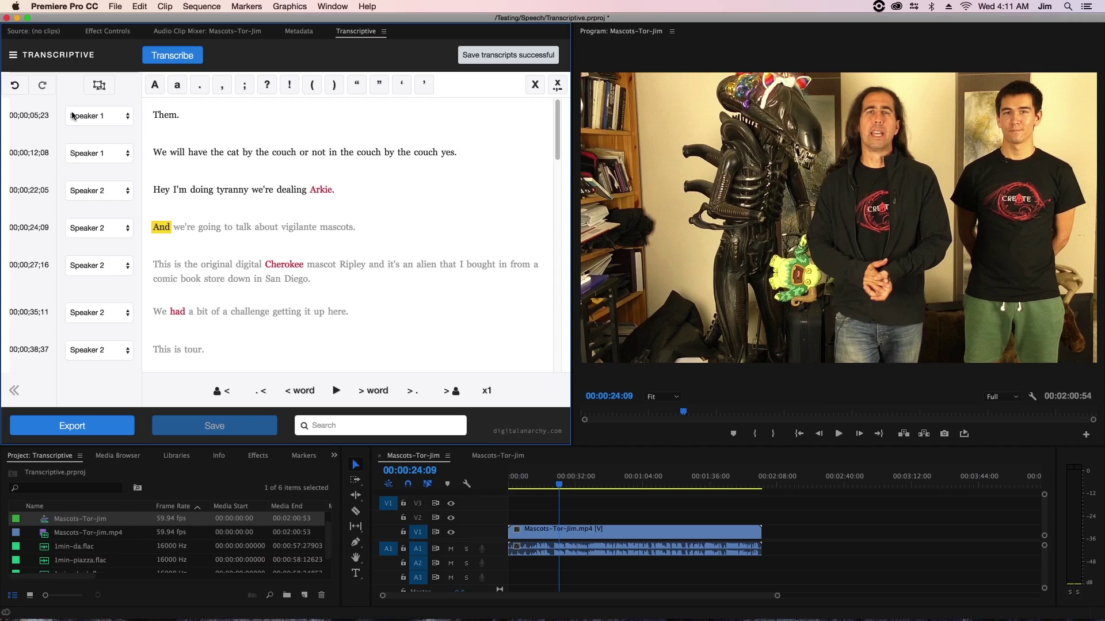
- Batch-open behr mall snort.wav and behr mall Qs.wav from the Batch tests - DIRTY folder
click(14, 57)
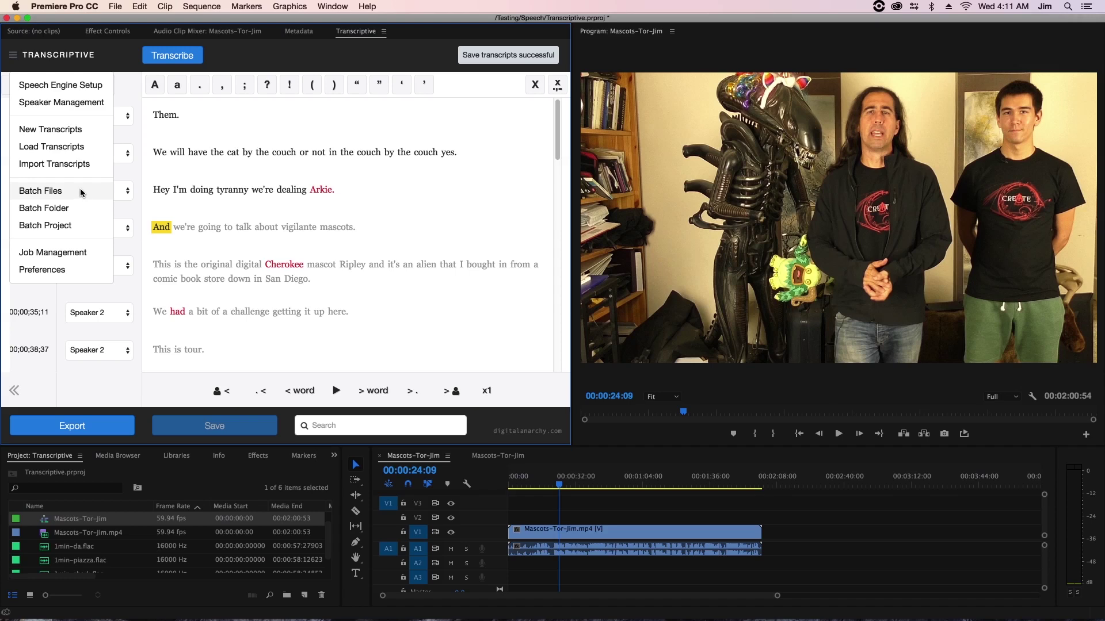
click(81, 188)
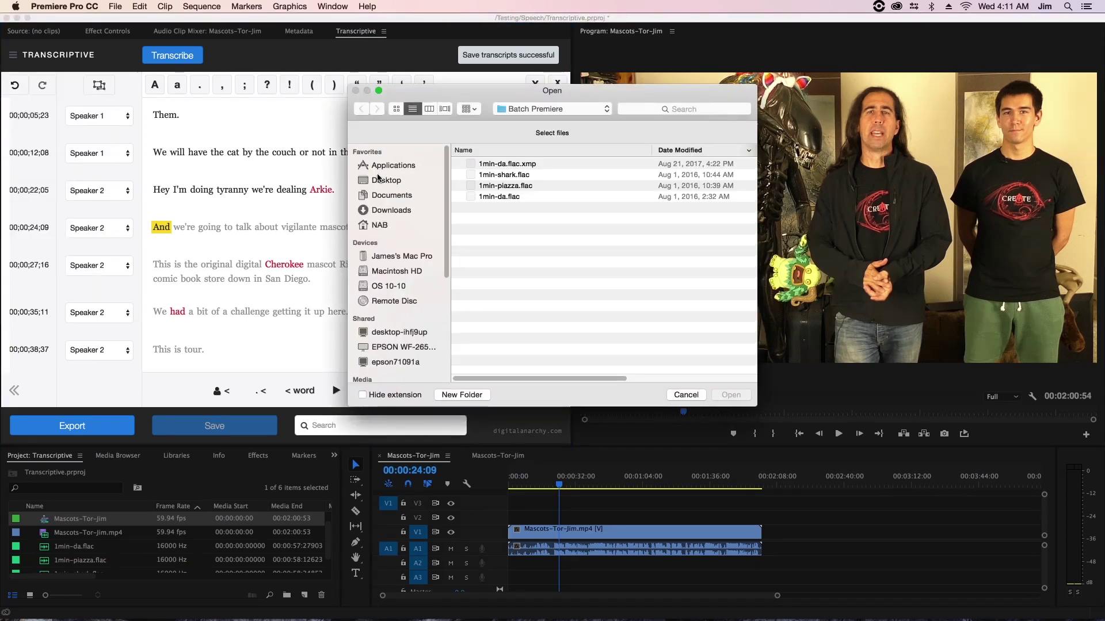
click(558, 110)
click(564, 122)
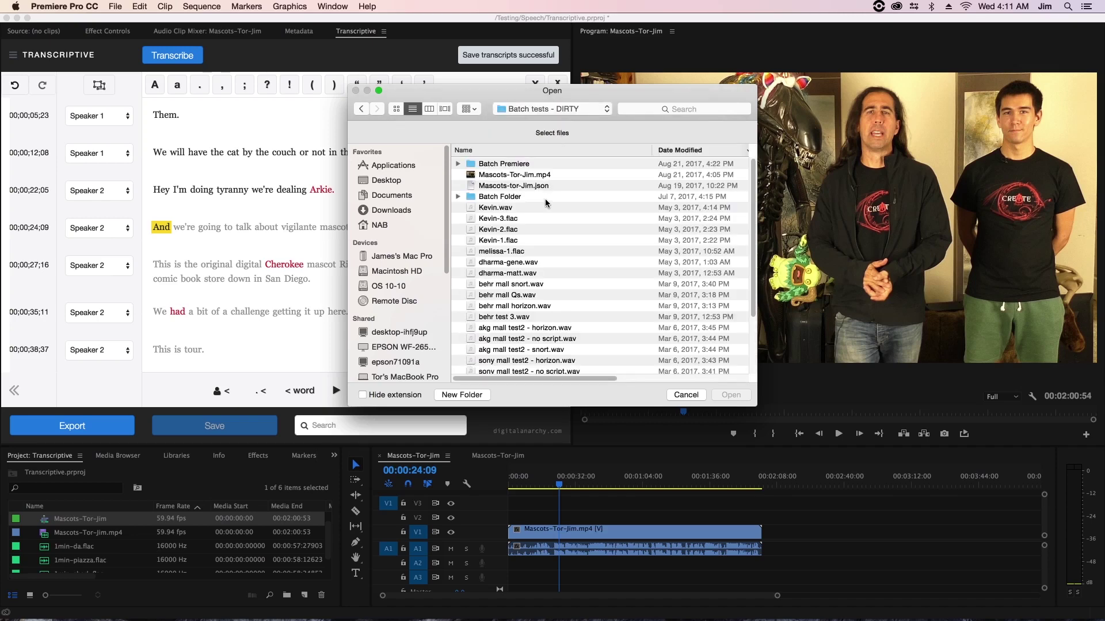
scroll(547, 208, down, 1)
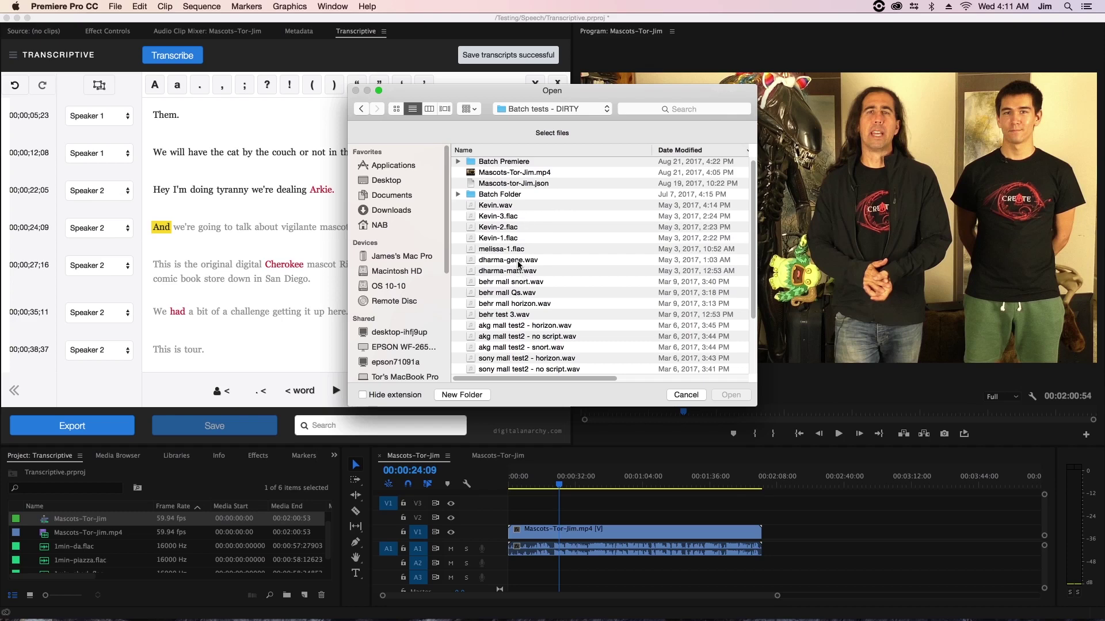
click(528, 283)
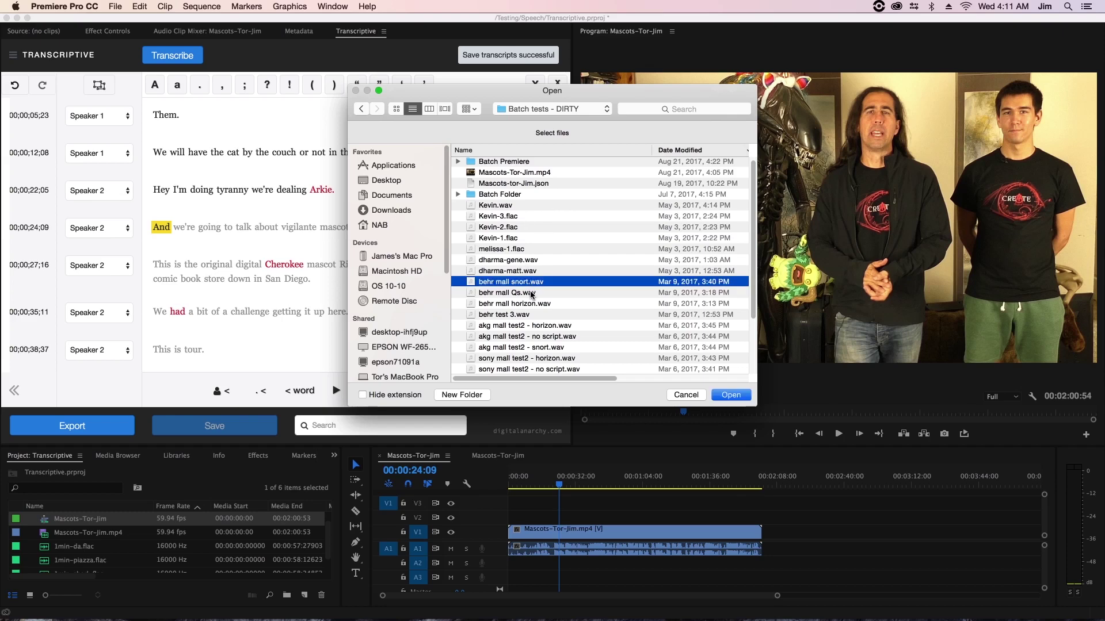
super+click(531, 295)
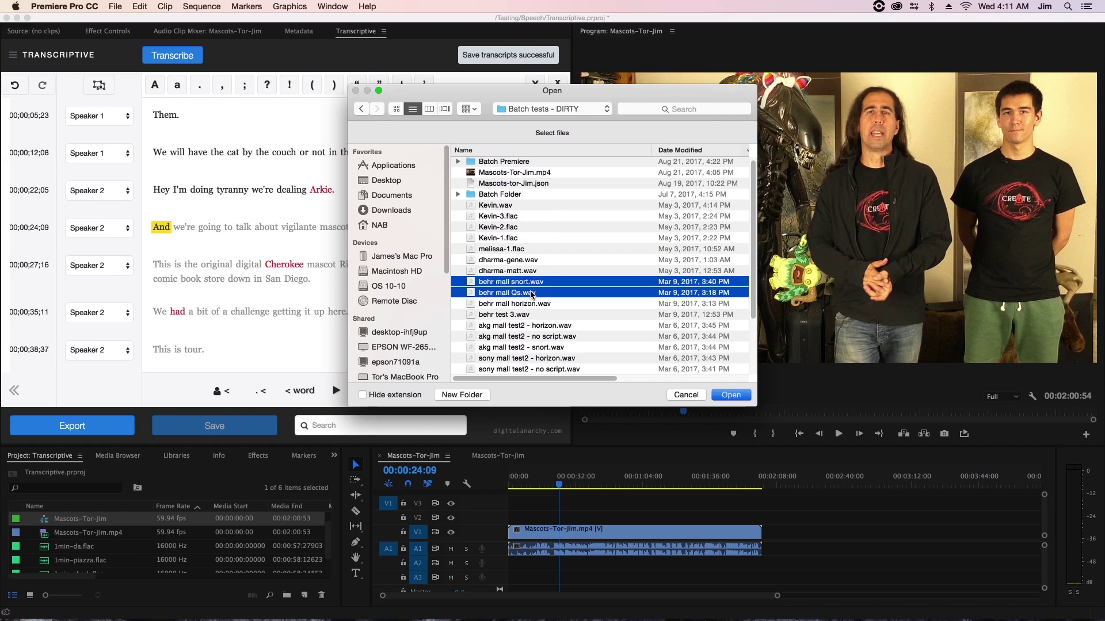
click(731, 395)
key(super+Tab)
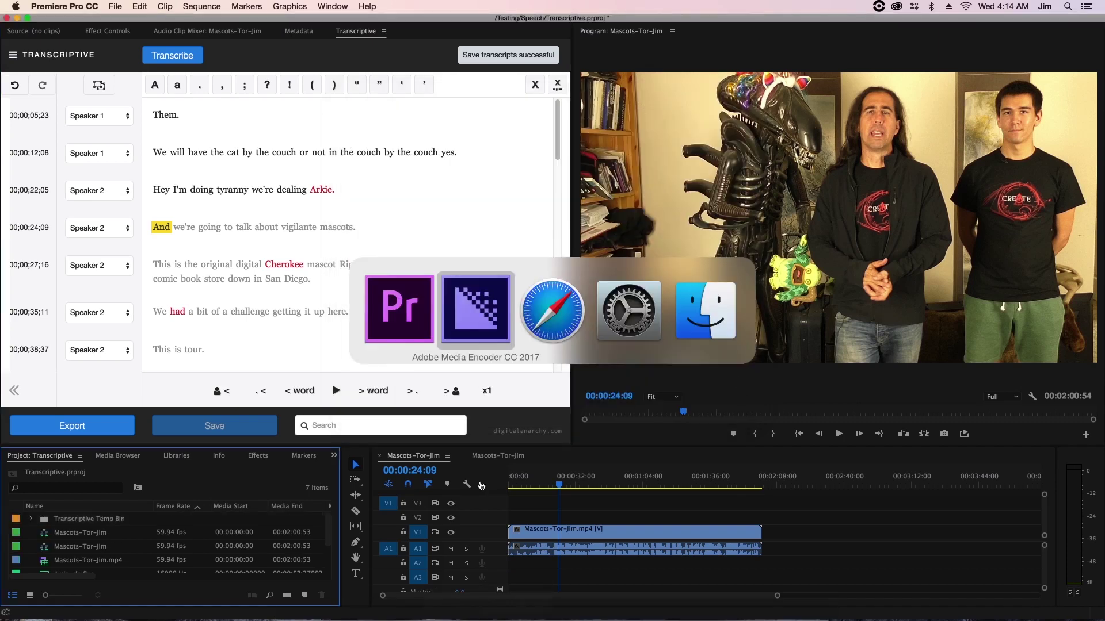
- Bring Adobe Media Encoder CC forward, then return to Premiere Pro's Batch Transcribe dialog
key(super+Tab)
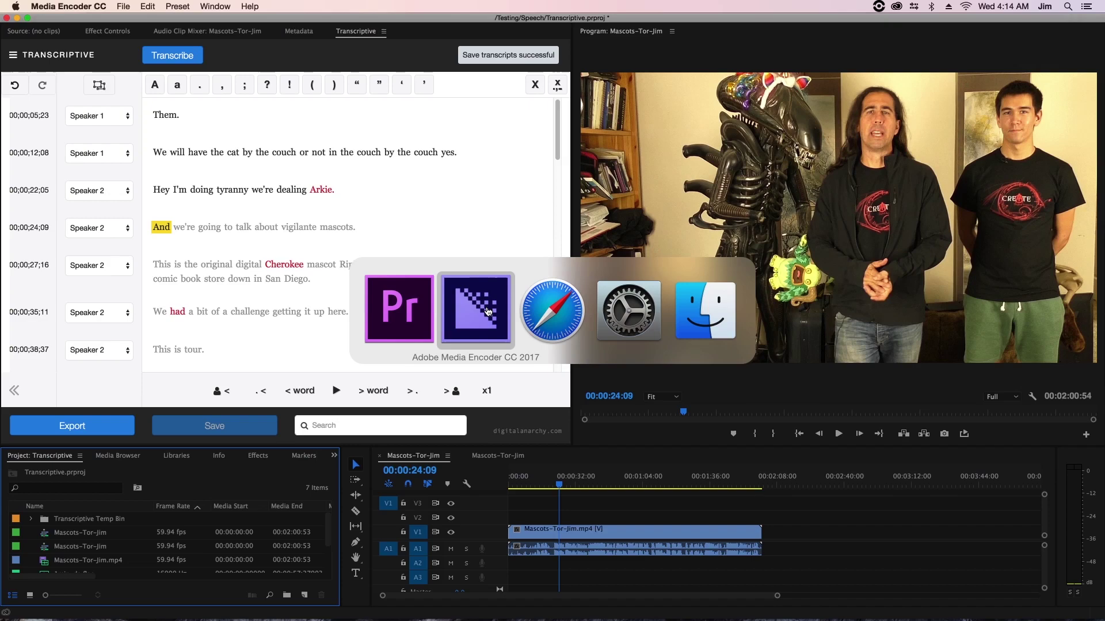
click(476, 307)
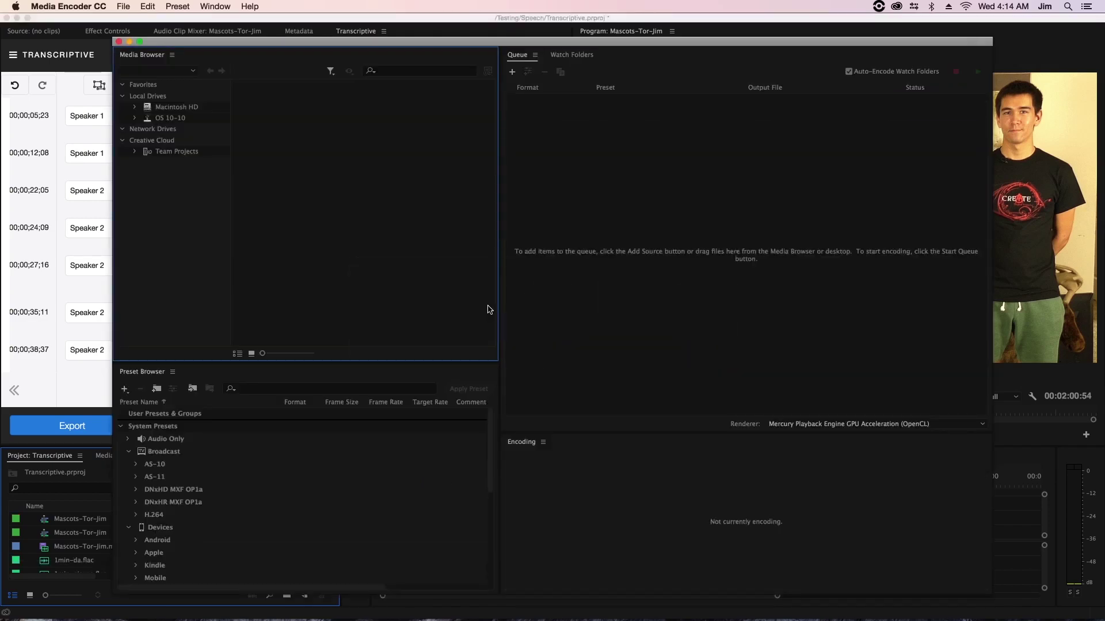
key(super+Tab)
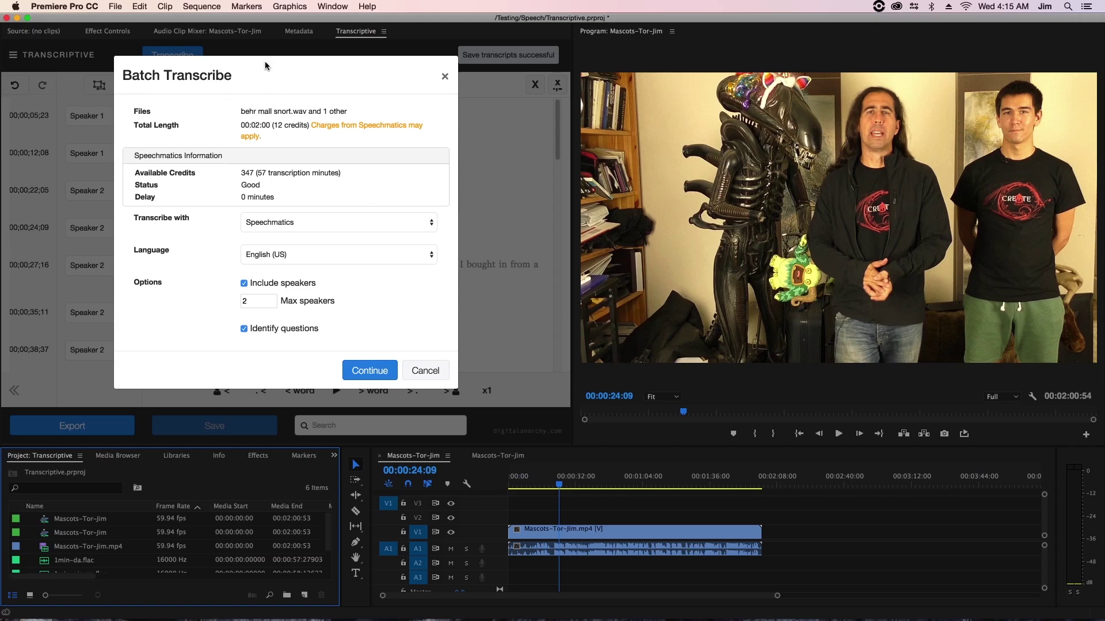
- Set the Batch Transcribe engine to Watson and start transcribing both audio files
click(337, 222)
click(337, 223)
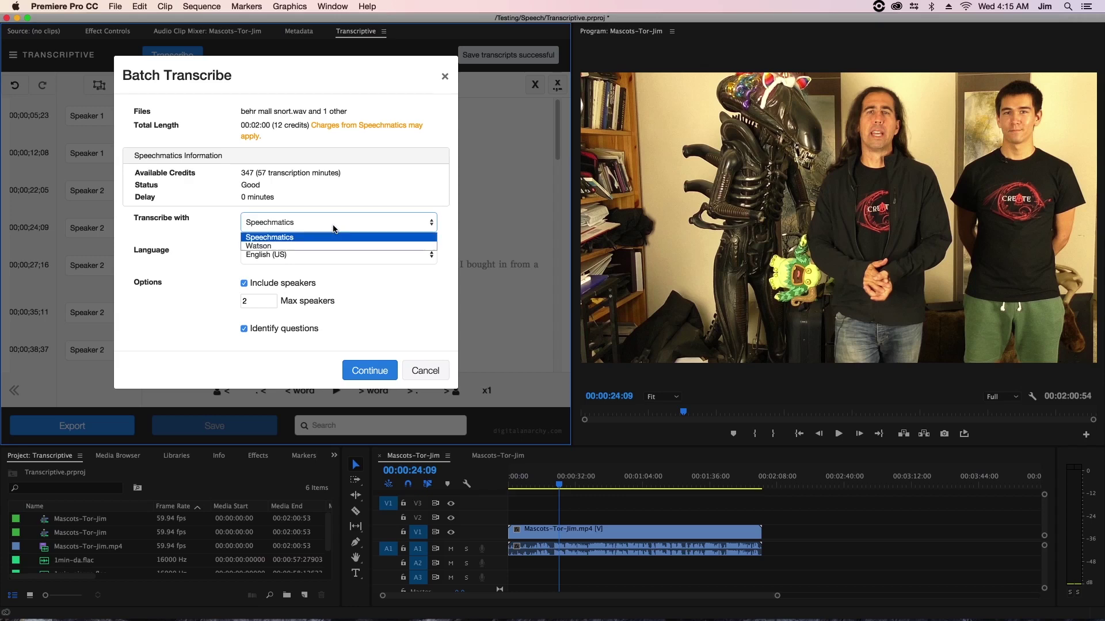
click(373, 249)
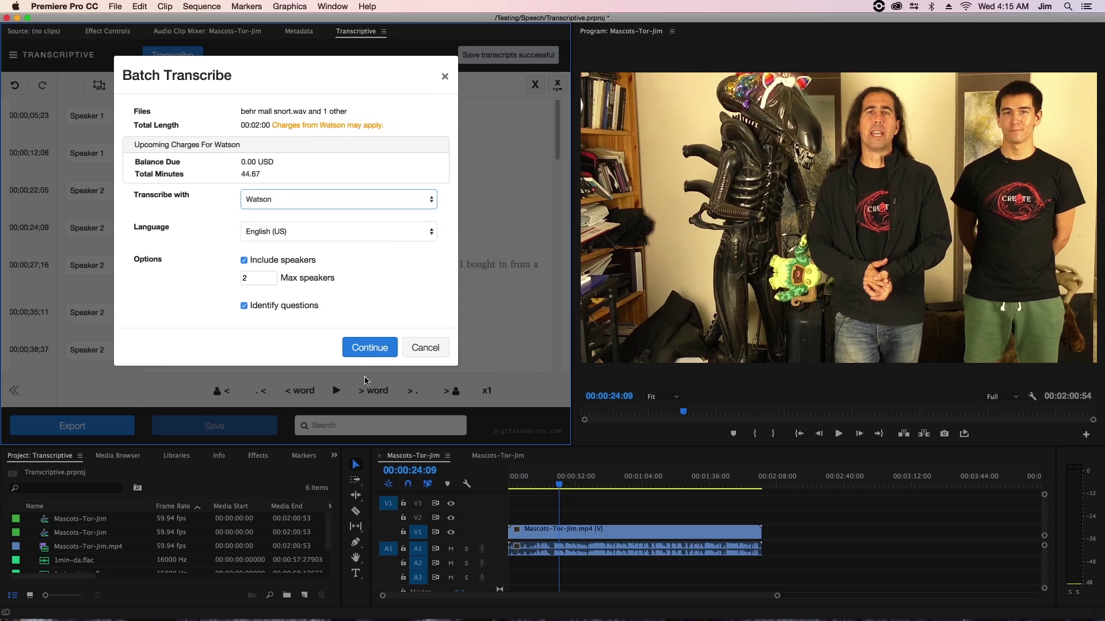
click(369, 349)
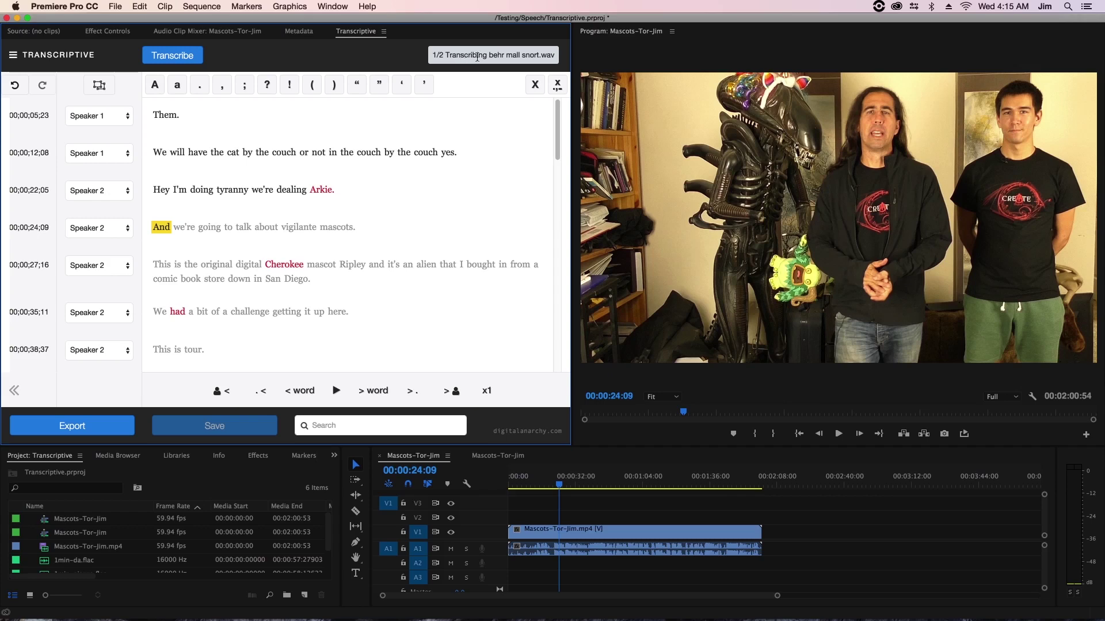
- Check the file 2 of 2 status, then open, close and reopen the Transcriptive menu
drag(489, 54, 541, 58)
click(545, 57)
click(14, 54)
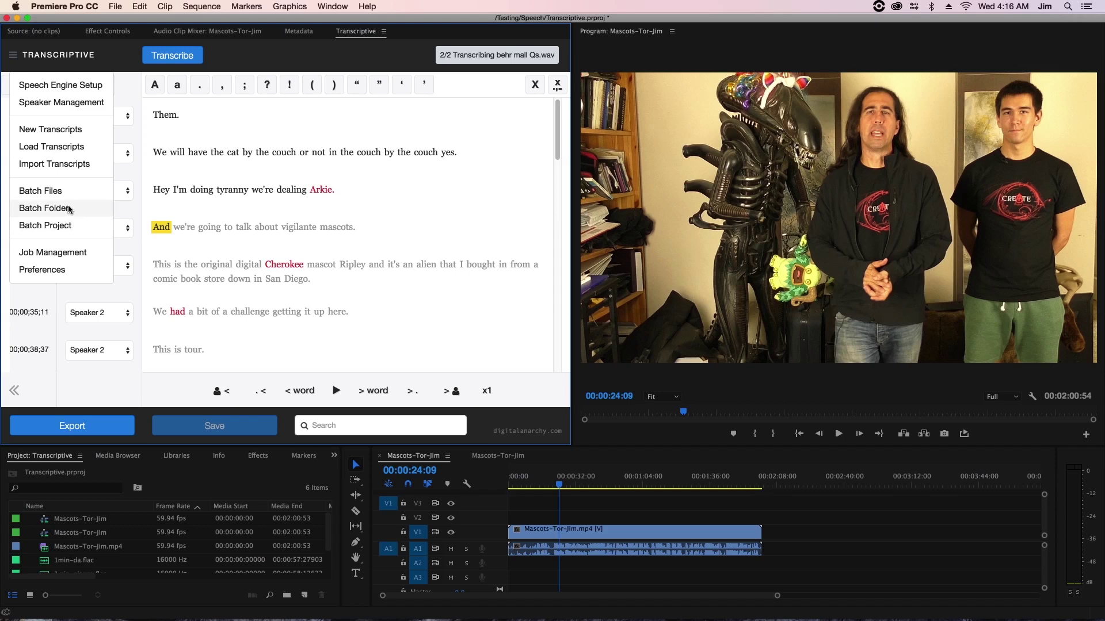
click(283, 57)
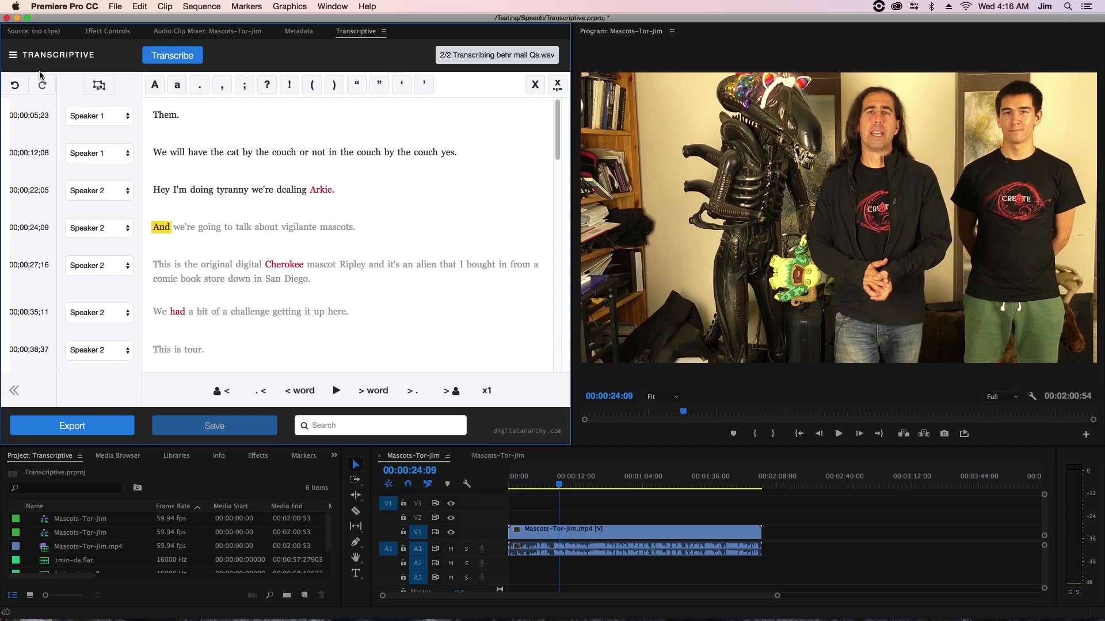
click(15, 54)
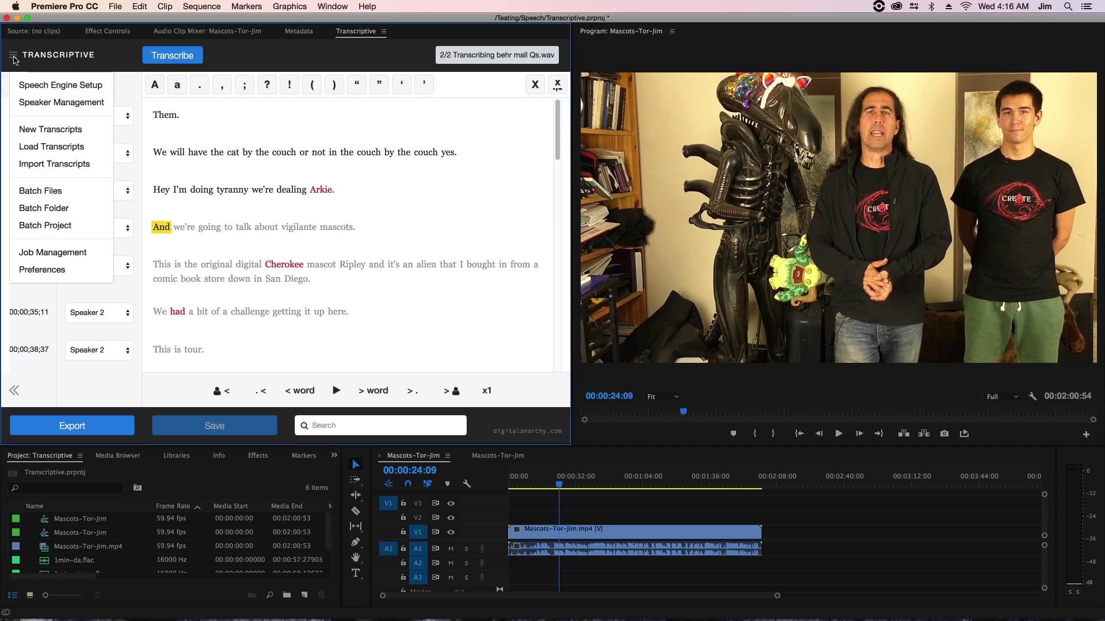
- Close the menu, add a bin named Transcriptive, and drag the three 1min .flac clips into it
click(88, 226)
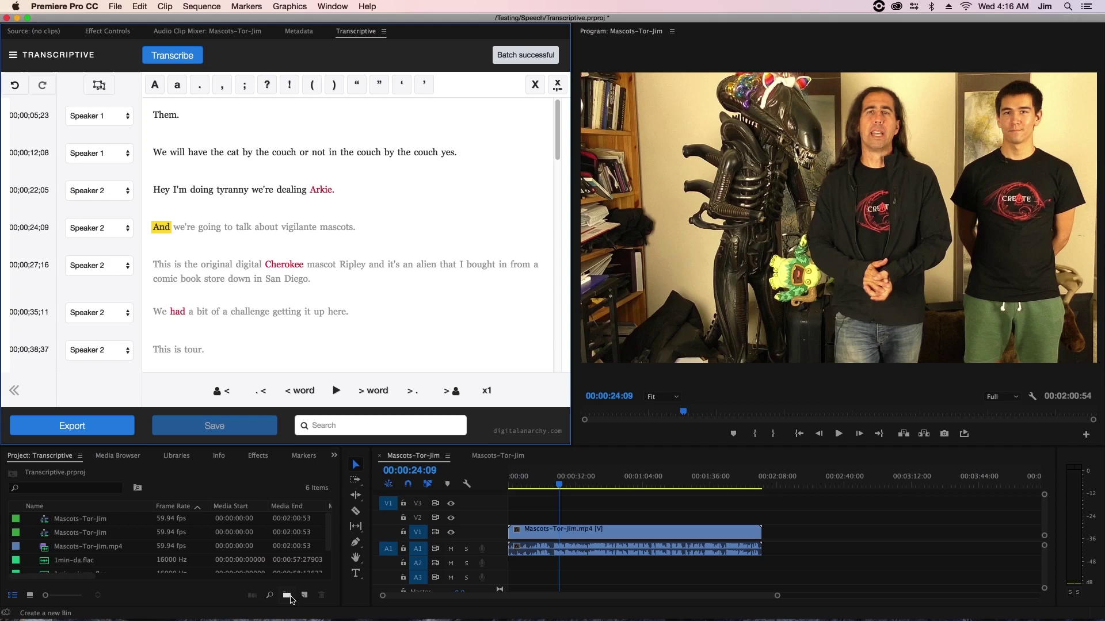
click(286, 596)
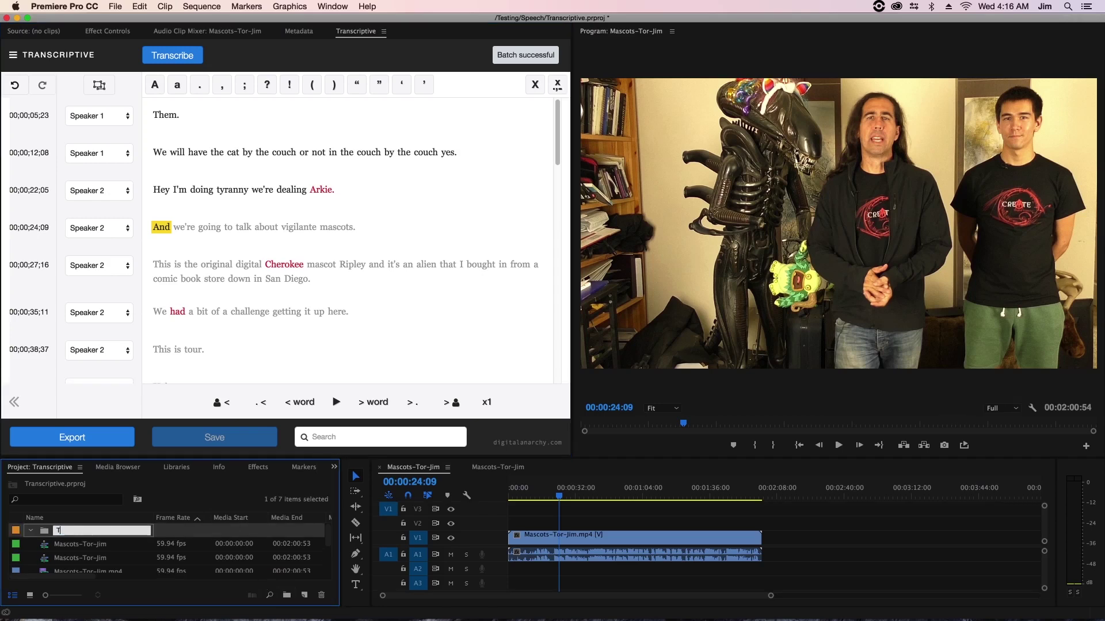
text(Transcriptive)
key(Return)
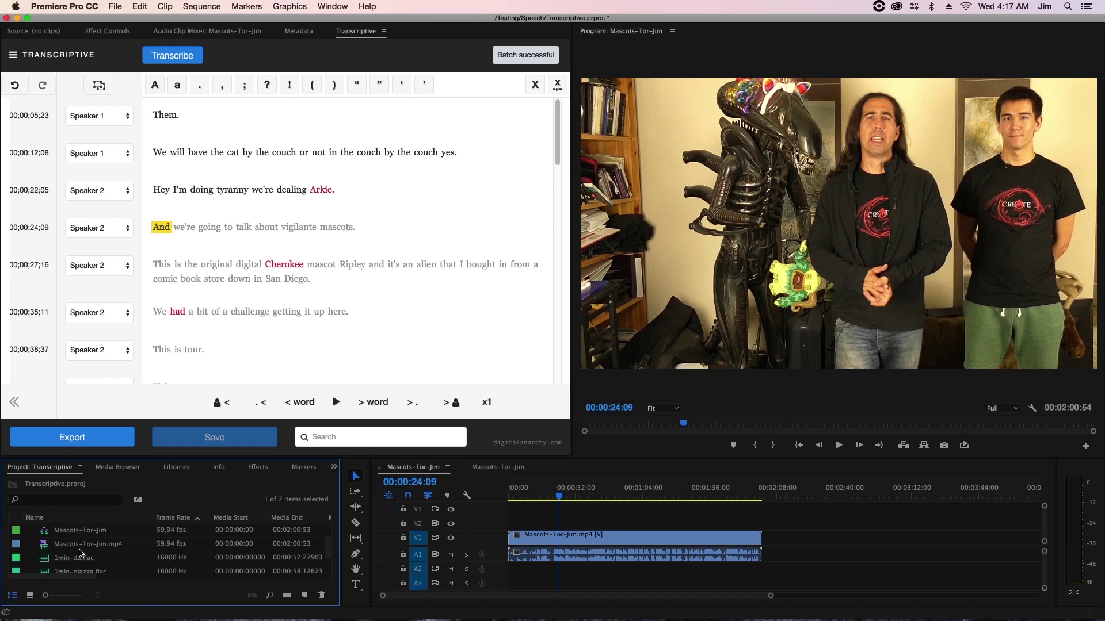
scroll(63, 548, down, 3)
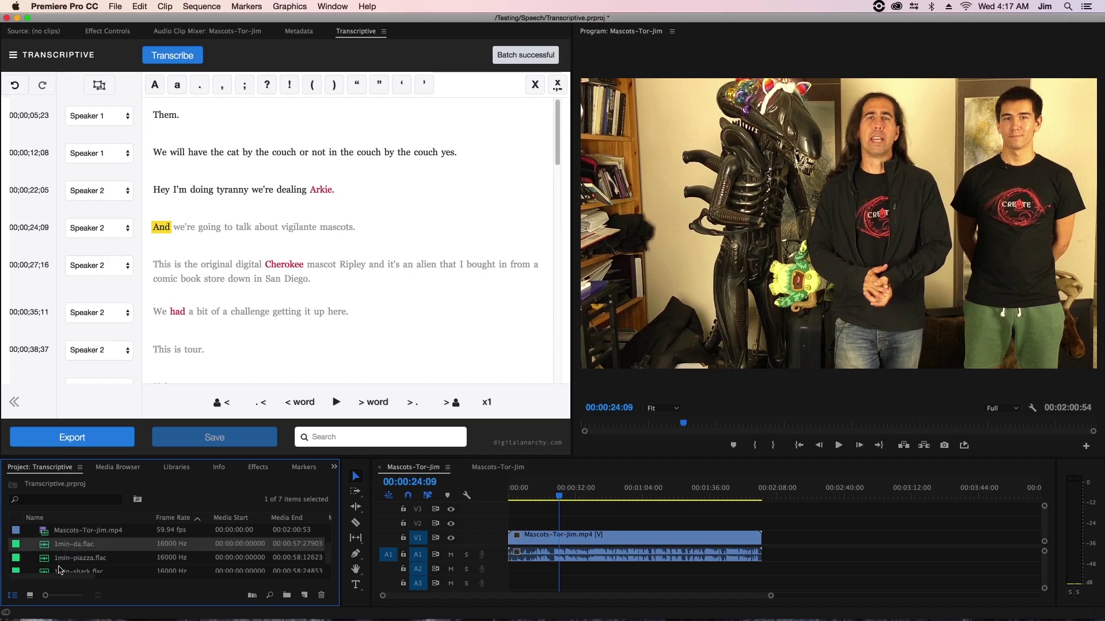
shift+click(62, 566)
scroll(62, 567, down, 1)
key(grave)
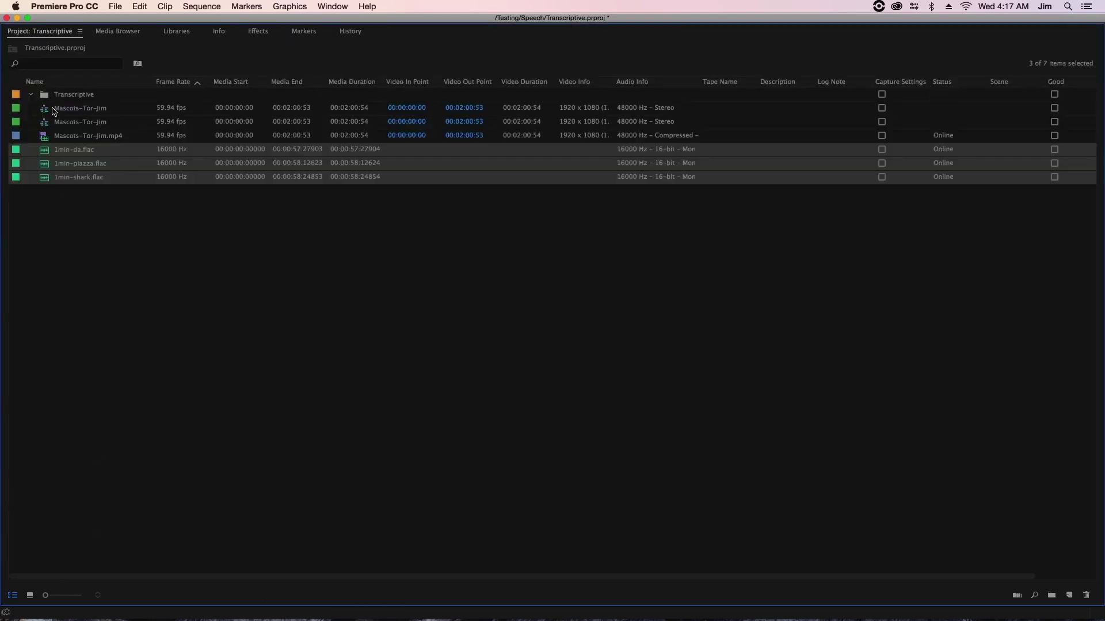
drag(74, 156, 72, 94)
key(grave)
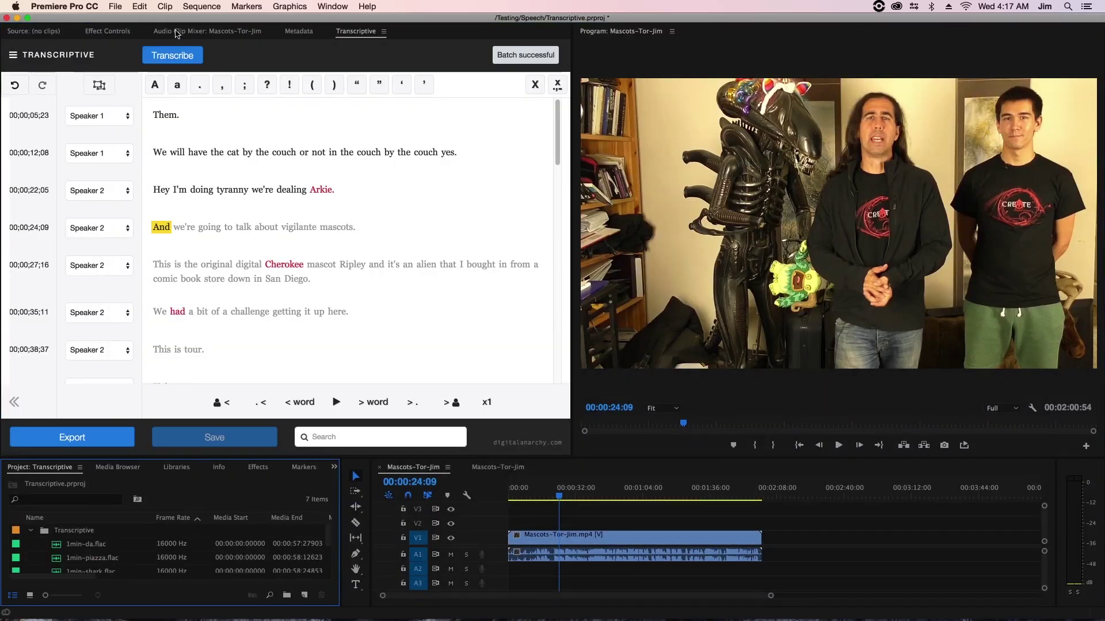
- Dismiss the Transcriptive Batch Transcribe dialog without starting a job, keeping the existing transcript
click(13, 56)
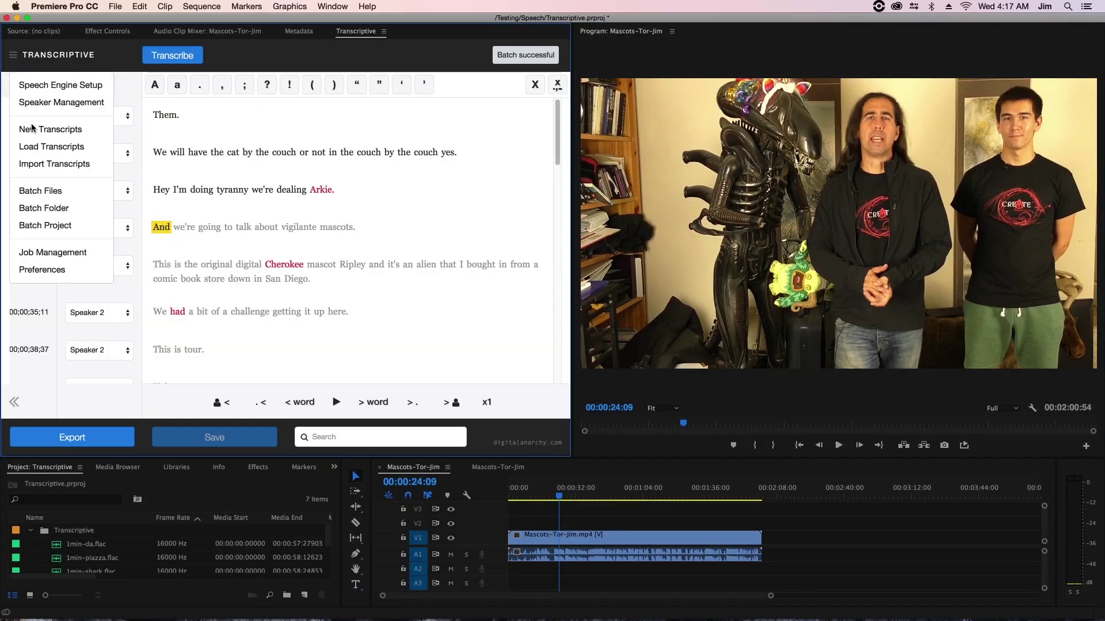
click(45, 225)
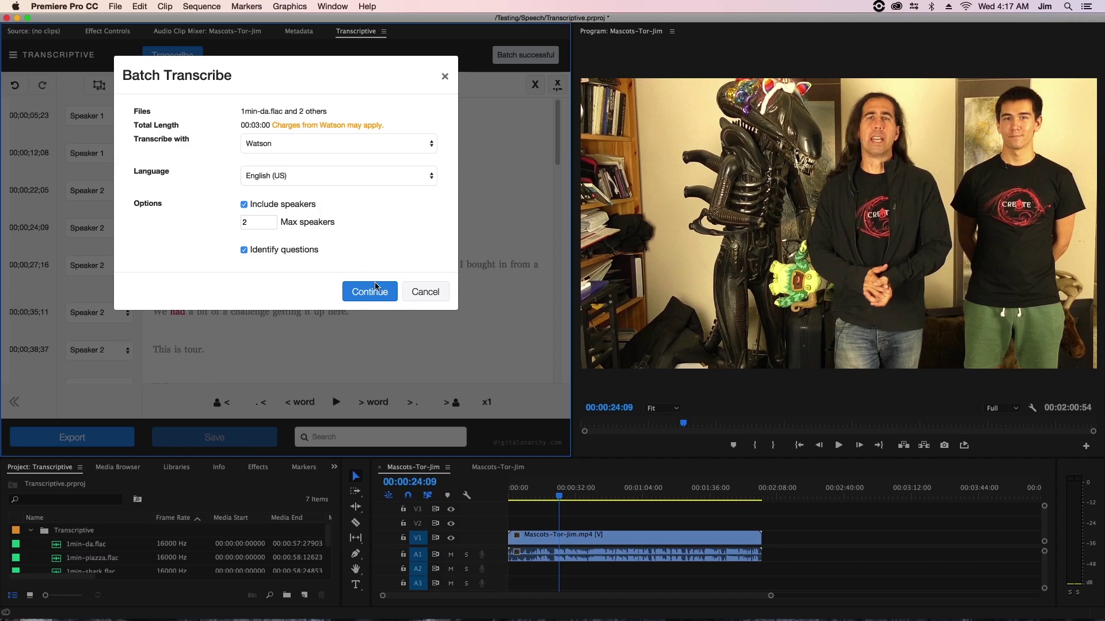
click(431, 294)
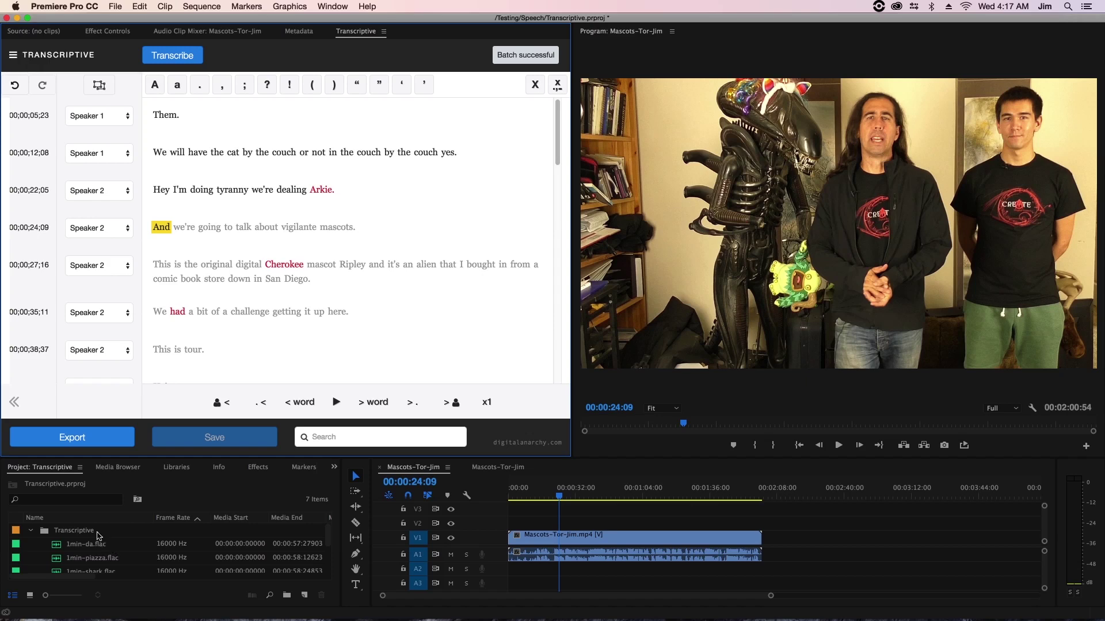
- Create a 1min-da sequence from 1min-da.flac and view its embedded Speaker 1 metadata transcript
click(58, 545)
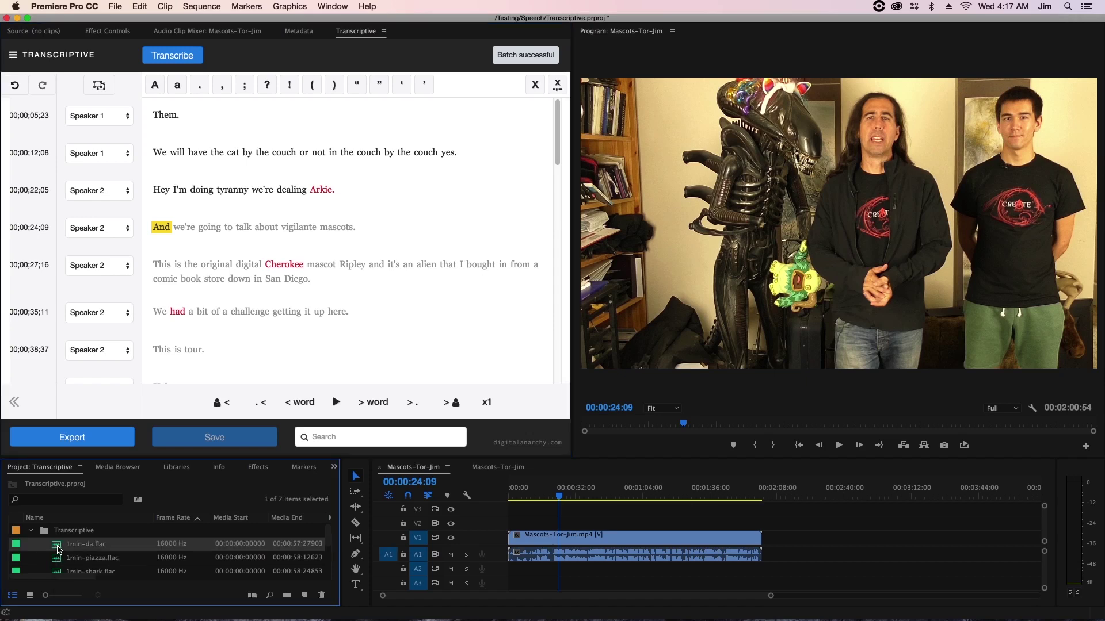
drag(58, 548, 304, 598)
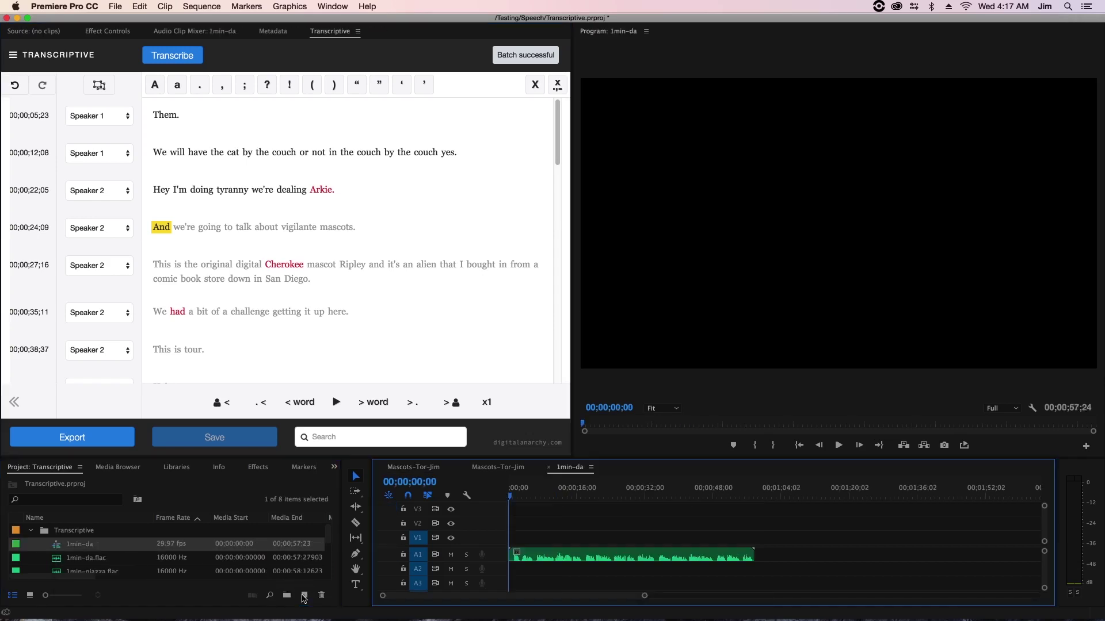
click(599, 557)
click(273, 31)
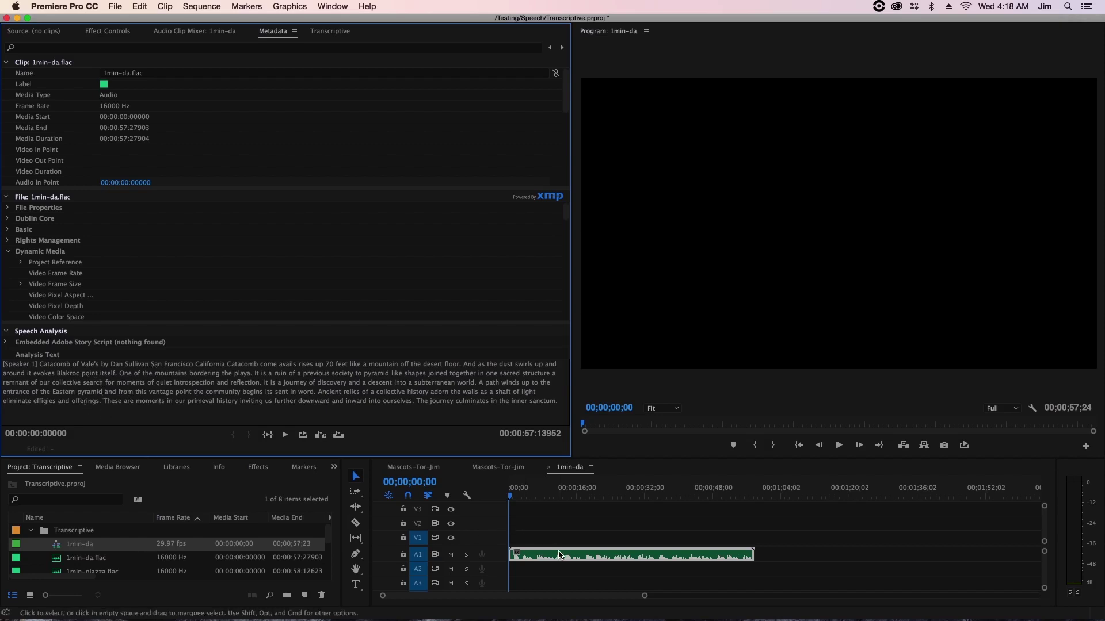
- Load the 1min-da transcript into Transcriptive, synced to its first line at 00:00:01:12
click(317, 37)
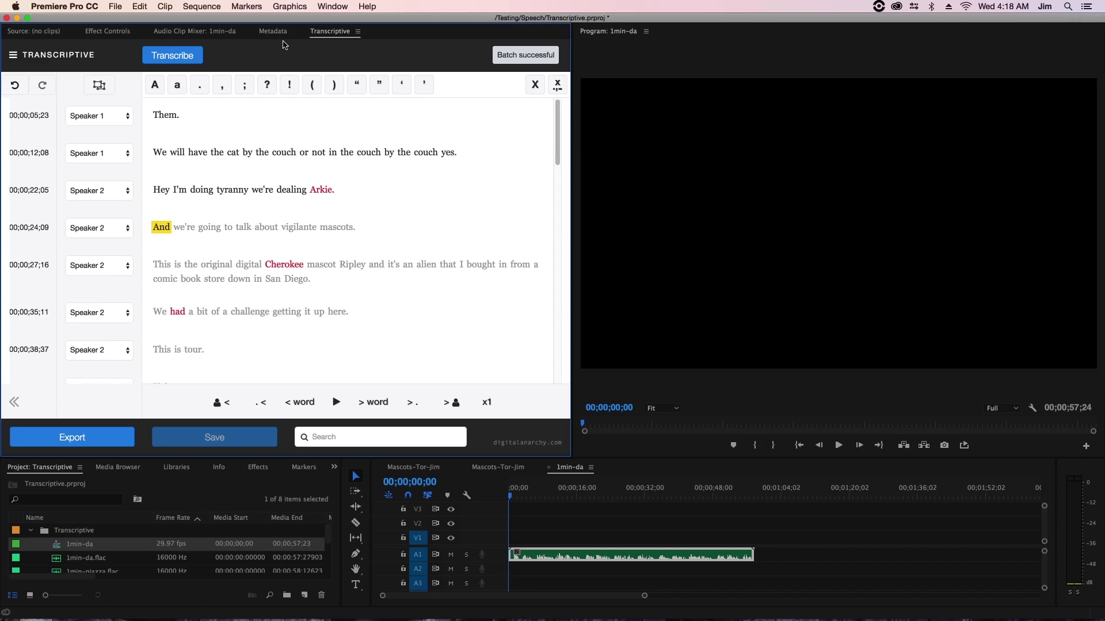
click(12, 55)
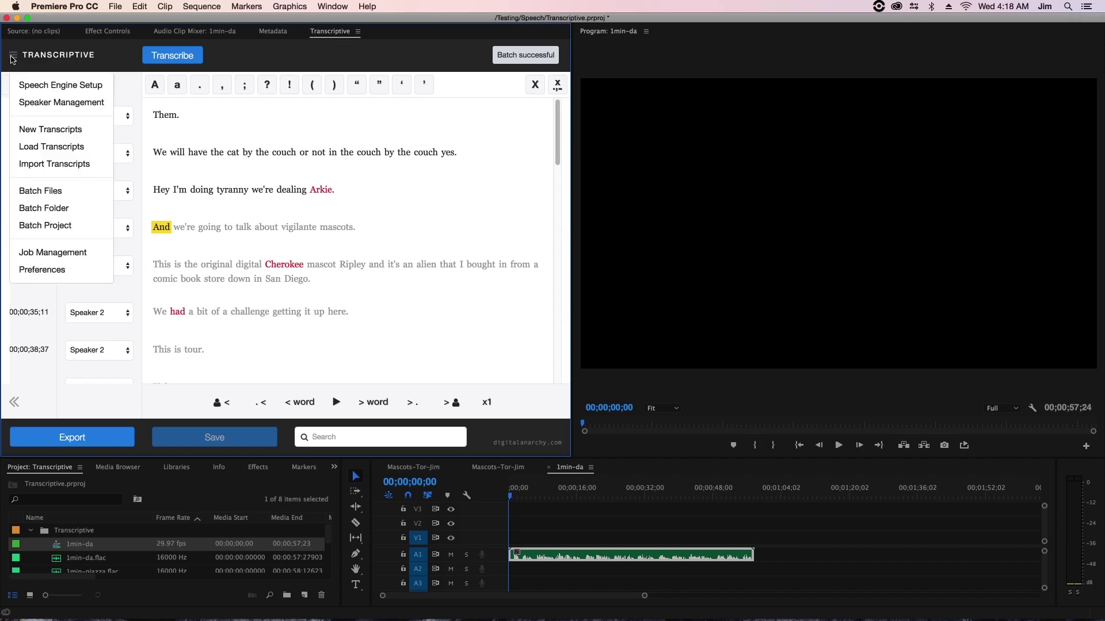
click(50, 146)
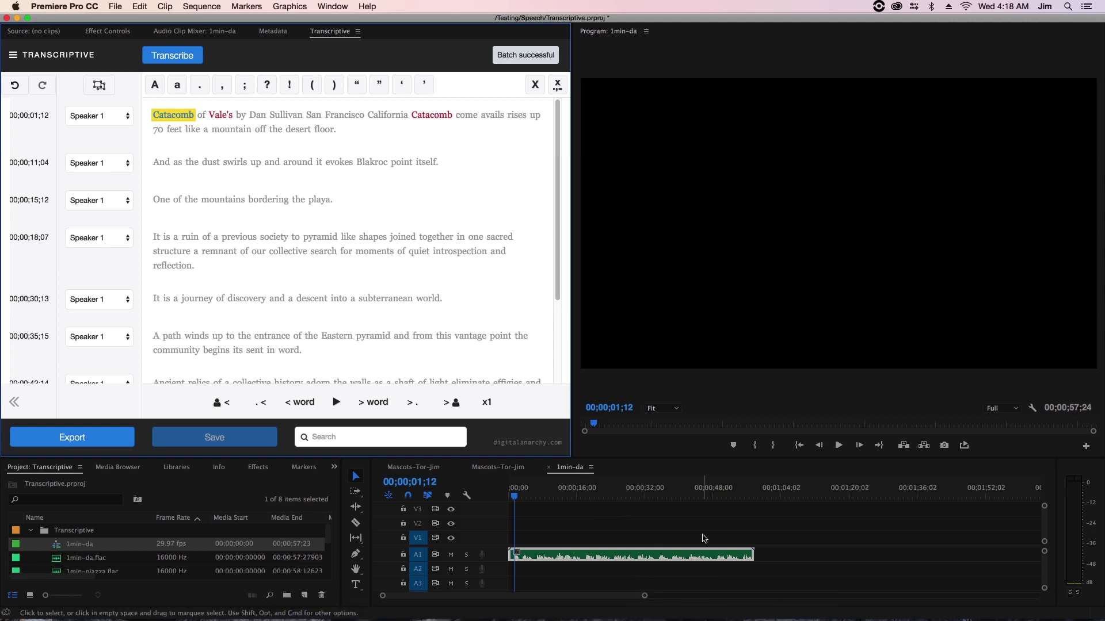
- Trim 1min-da to about 17 seconds, then add a trimmed 1min-piazza clip right after it
drag(751, 556, 583, 556)
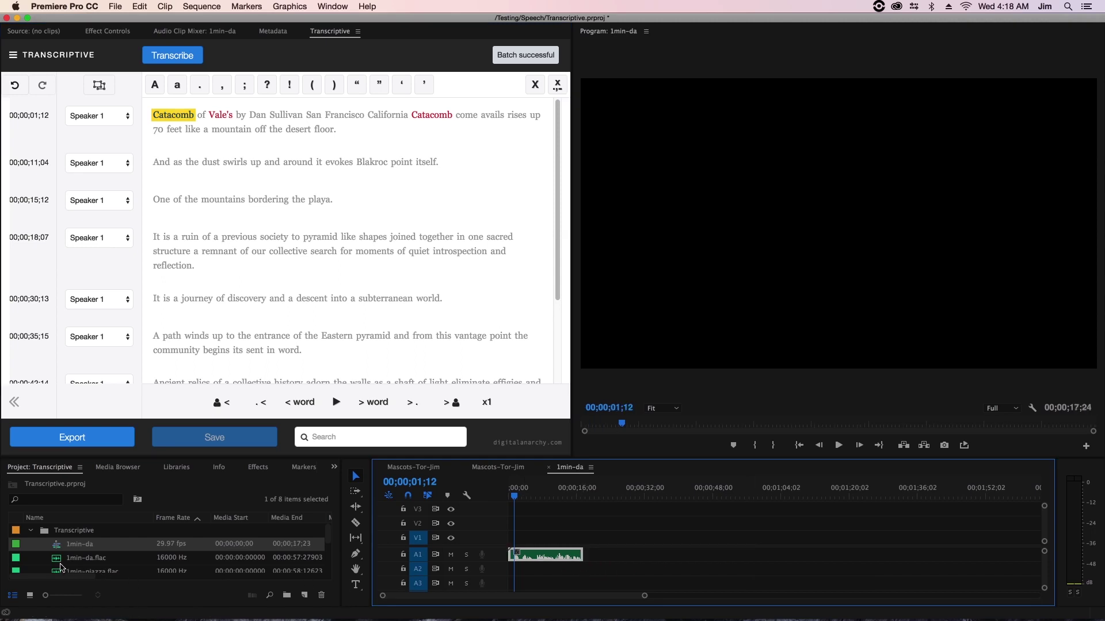
scroll(219, 576, down, 1)
click(267, 545)
drag(266, 545, 654, 555)
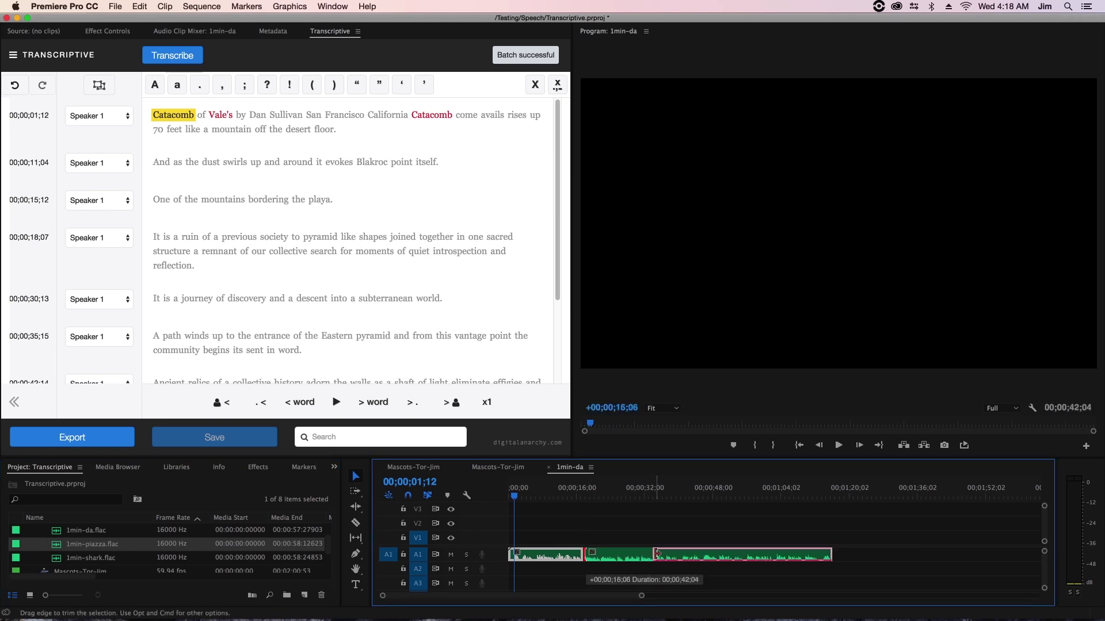
drag(830, 556, 775, 555)
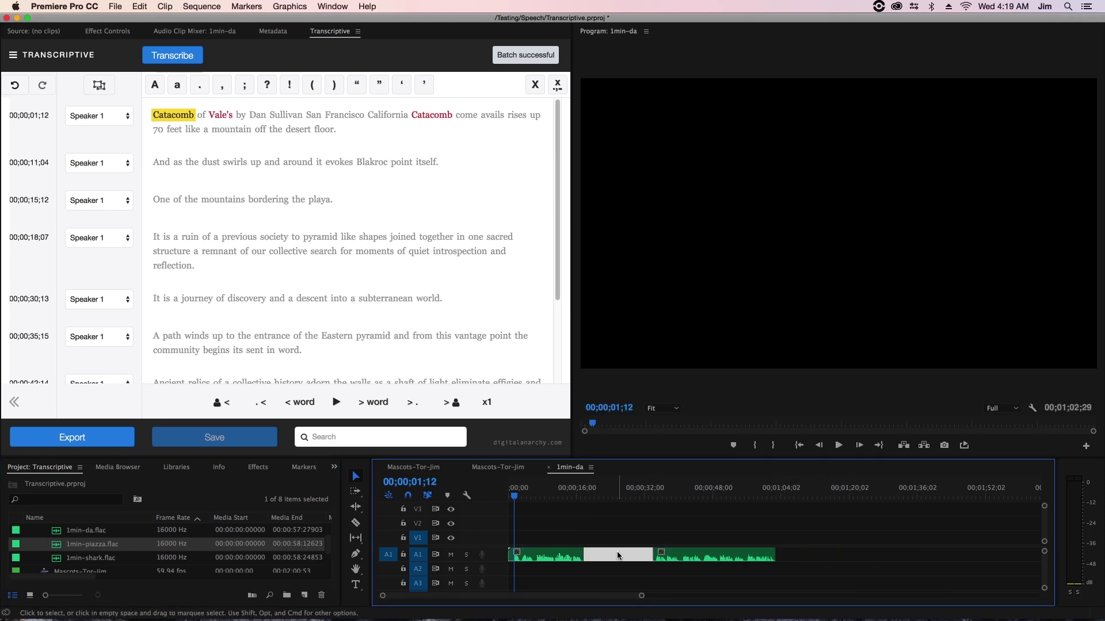
drag(690, 555, 622, 556)
- Append 1min-shark.flac and ripple-delete the unwanted middle piece
click(104, 558)
drag(103, 558, 867, 556)
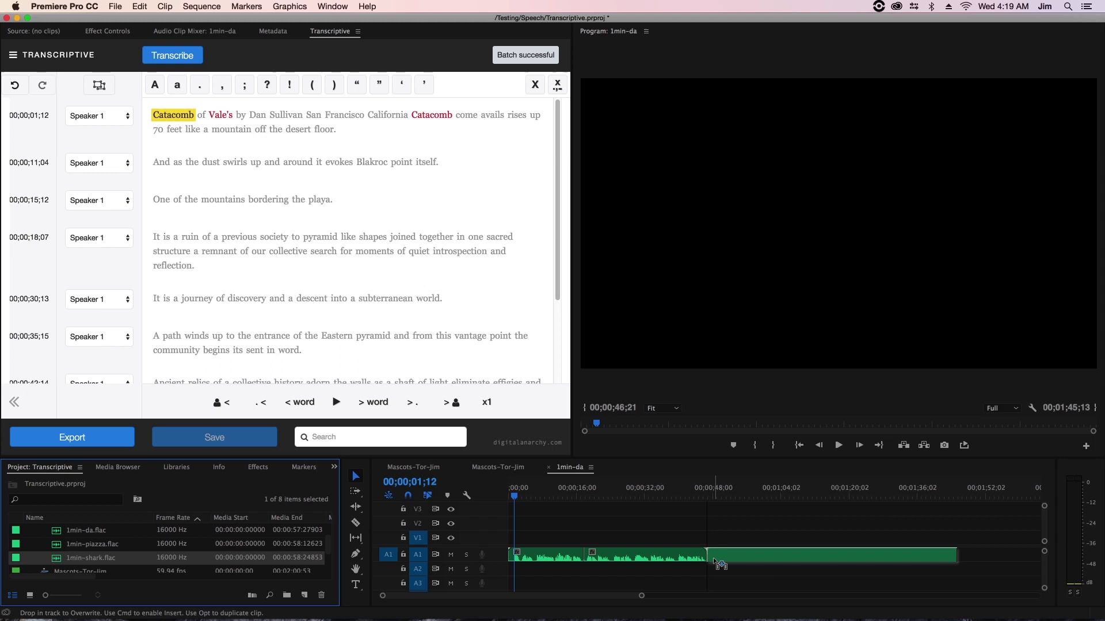
click(774, 561)
key(shift+Delete)
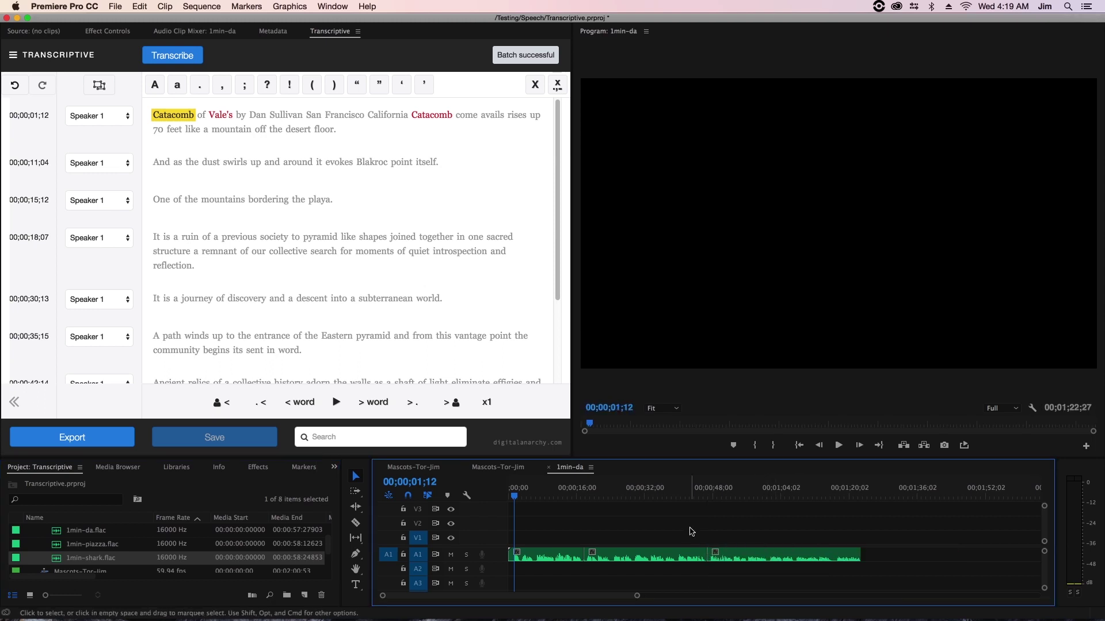
- Discard the old transcript and load fresh Speaker 1 and Speaker 2 transcripts for the sequence
click(14, 55)
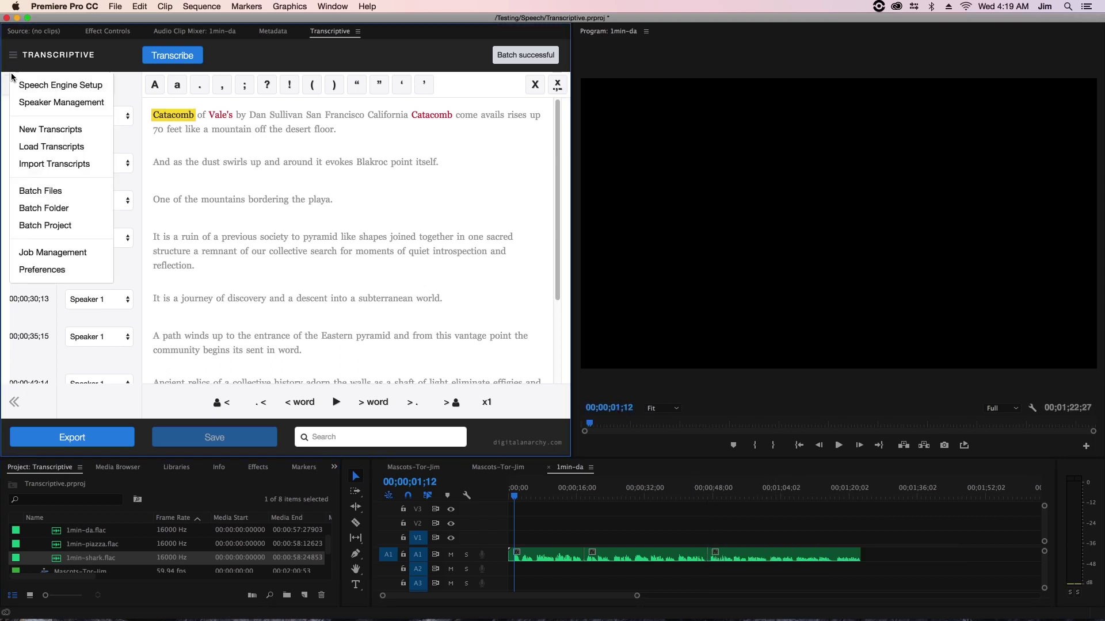
click(39, 130)
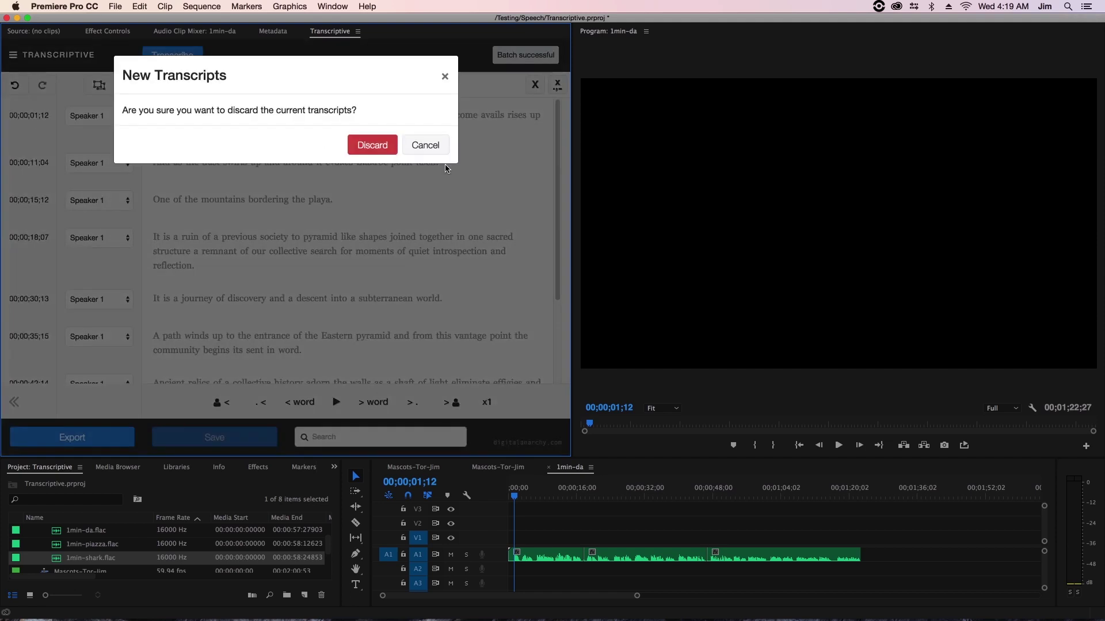
click(372, 145)
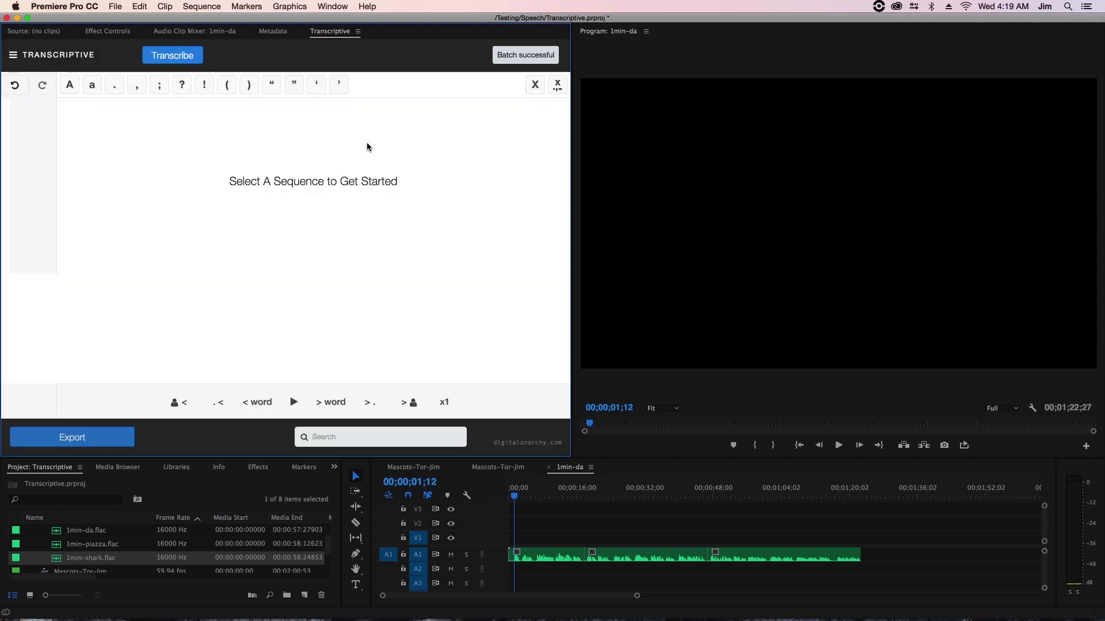
click(13, 54)
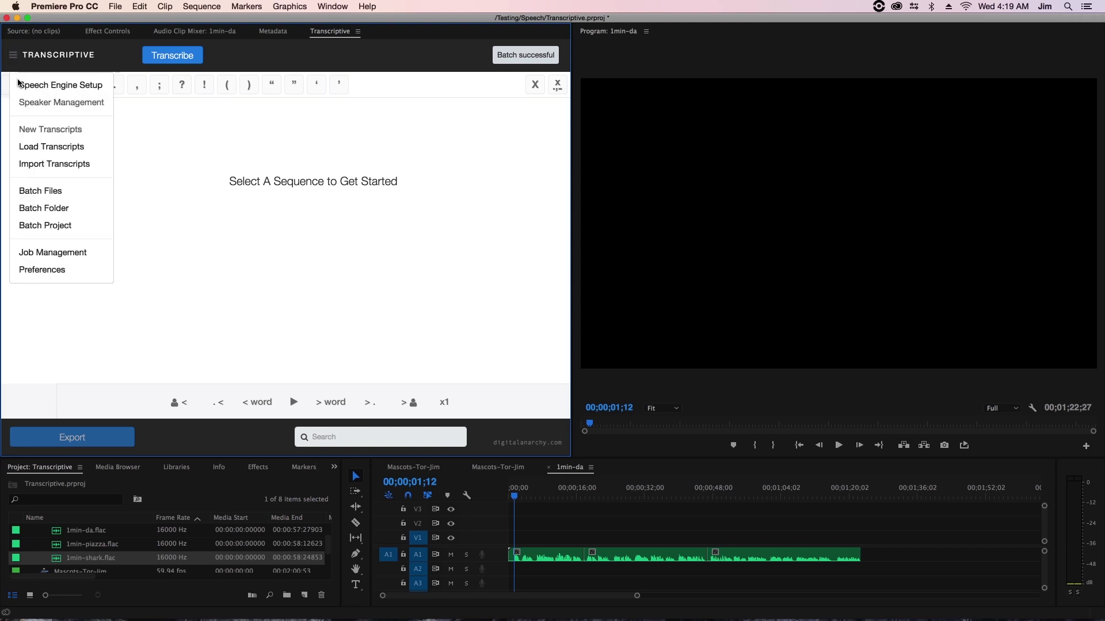
click(52, 147)
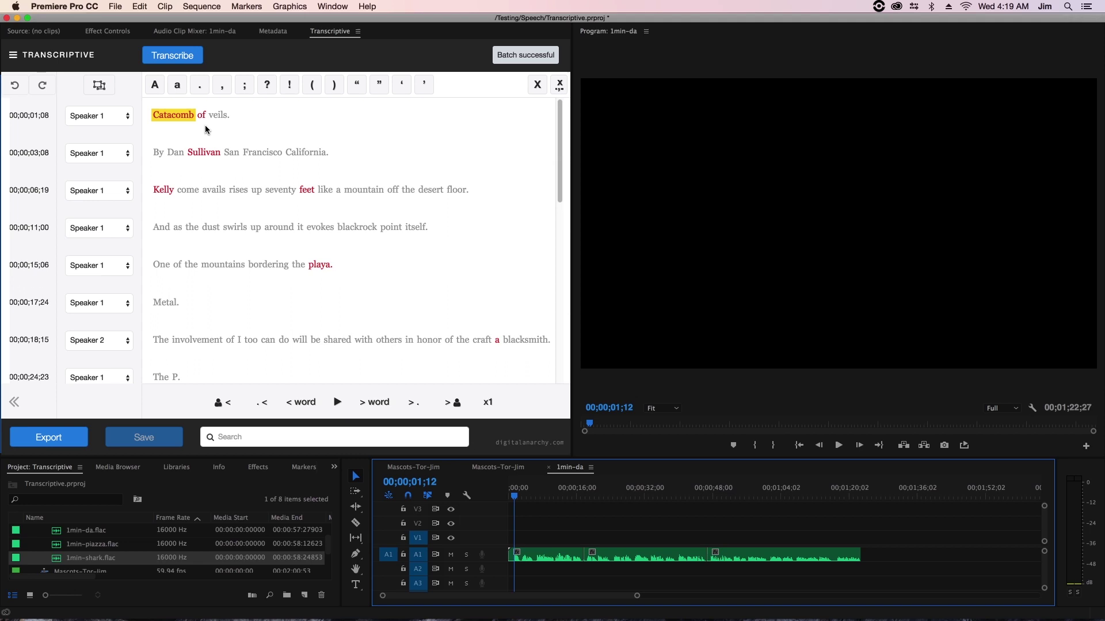
- Jump playback through the words Sullivan, swirls, mountains, erect, forage and armature
click(203, 156)
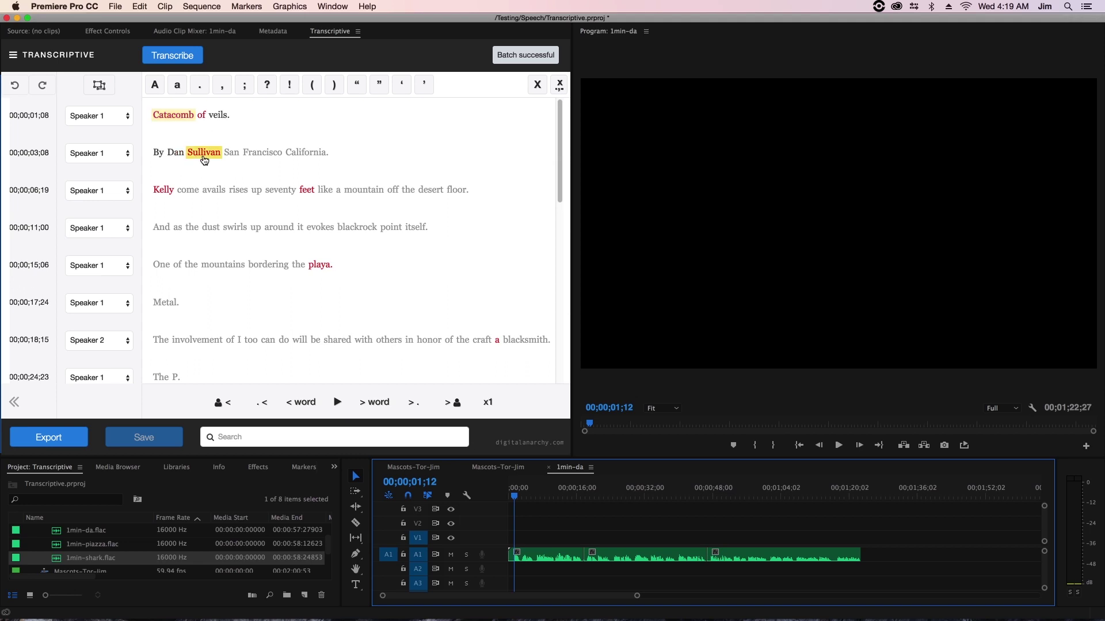
click(235, 218)
click(231, 256)
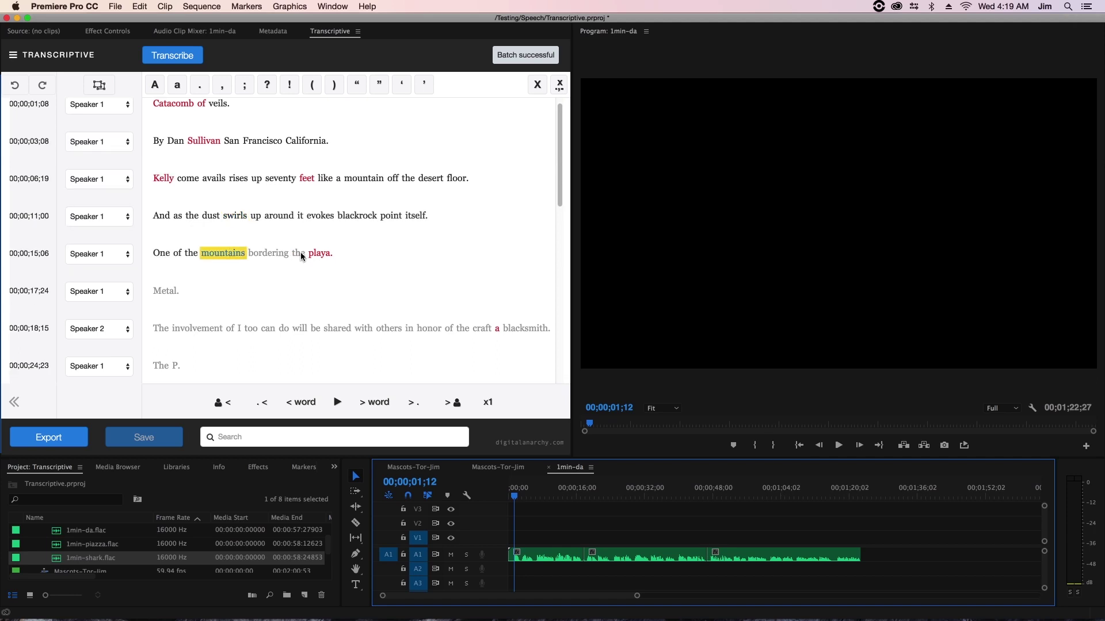
scroll(260, 260, down, 6)
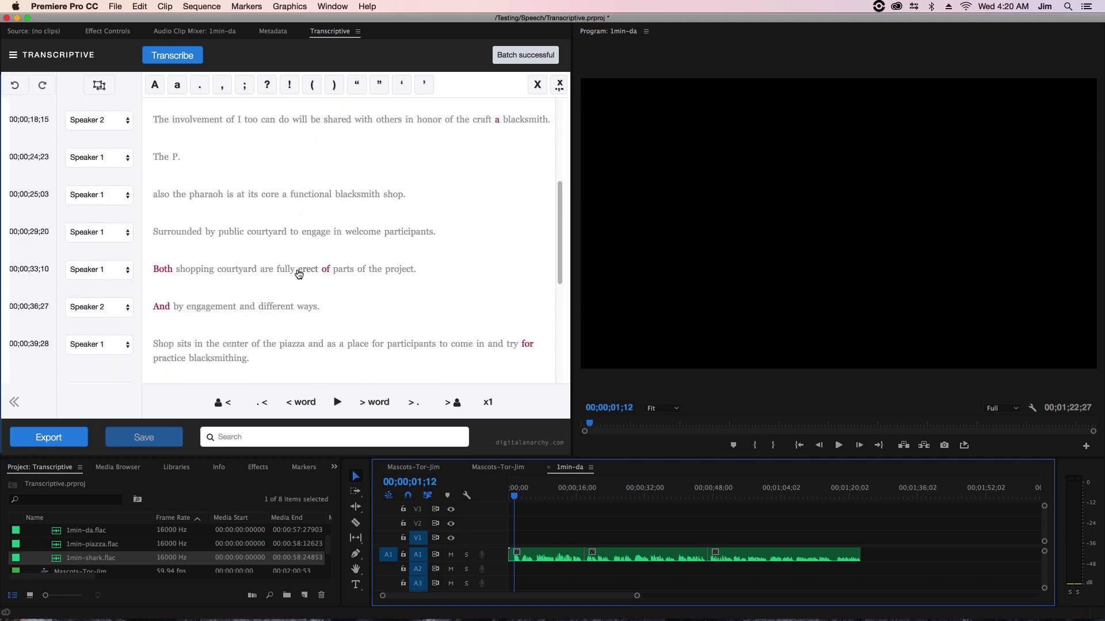
click(303, 270)
scroll(304, 277, down, 4)
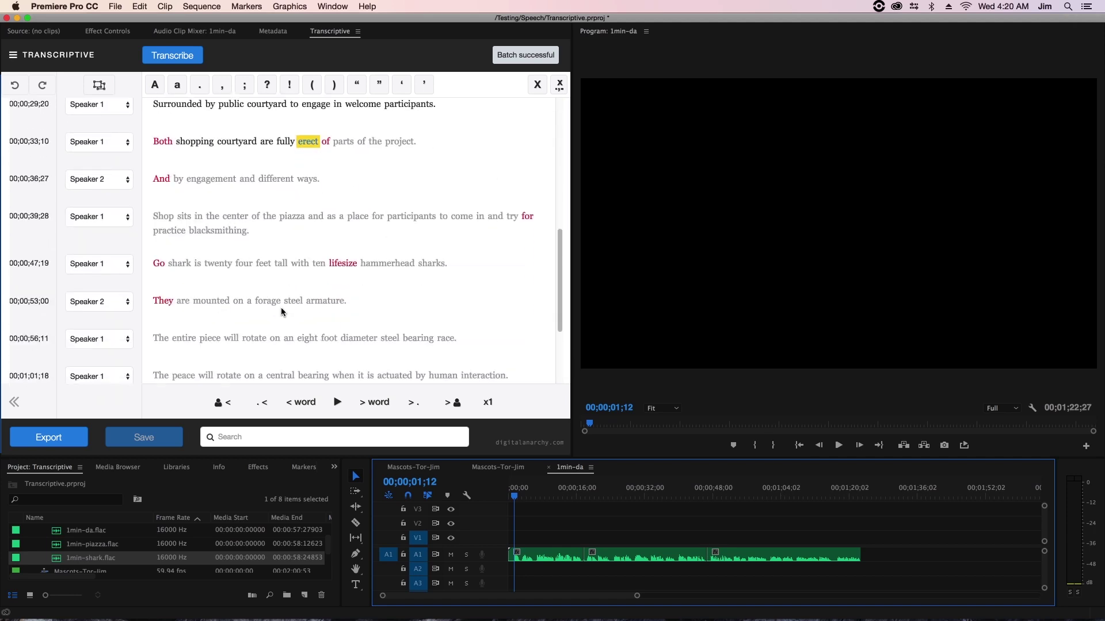
click(268, 301)
click(324, 301)
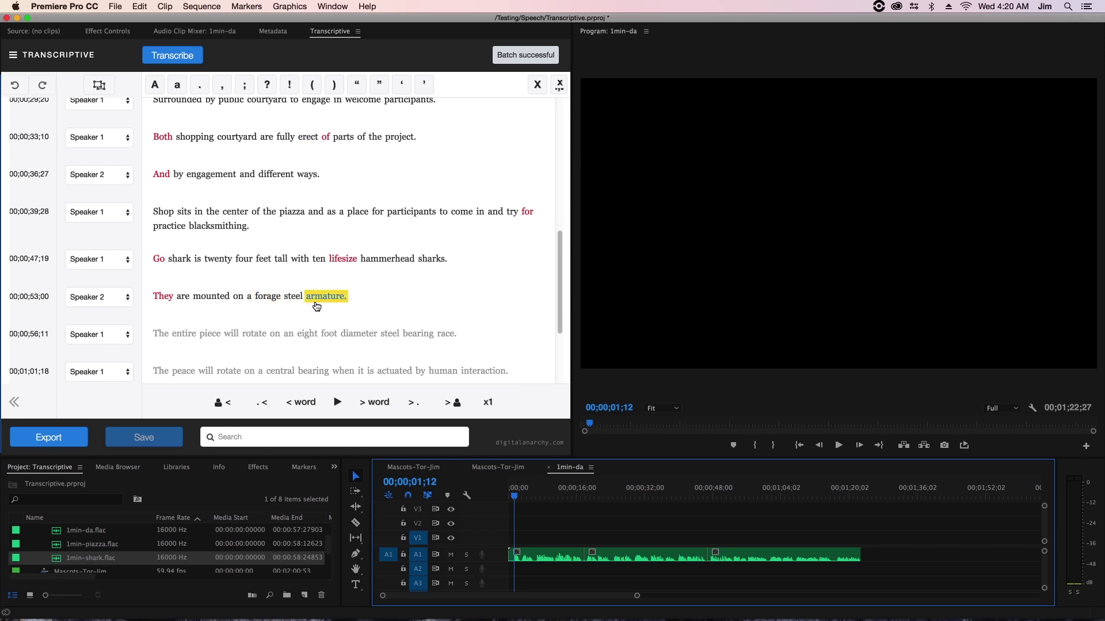
scroll(315, 306, down, 2)
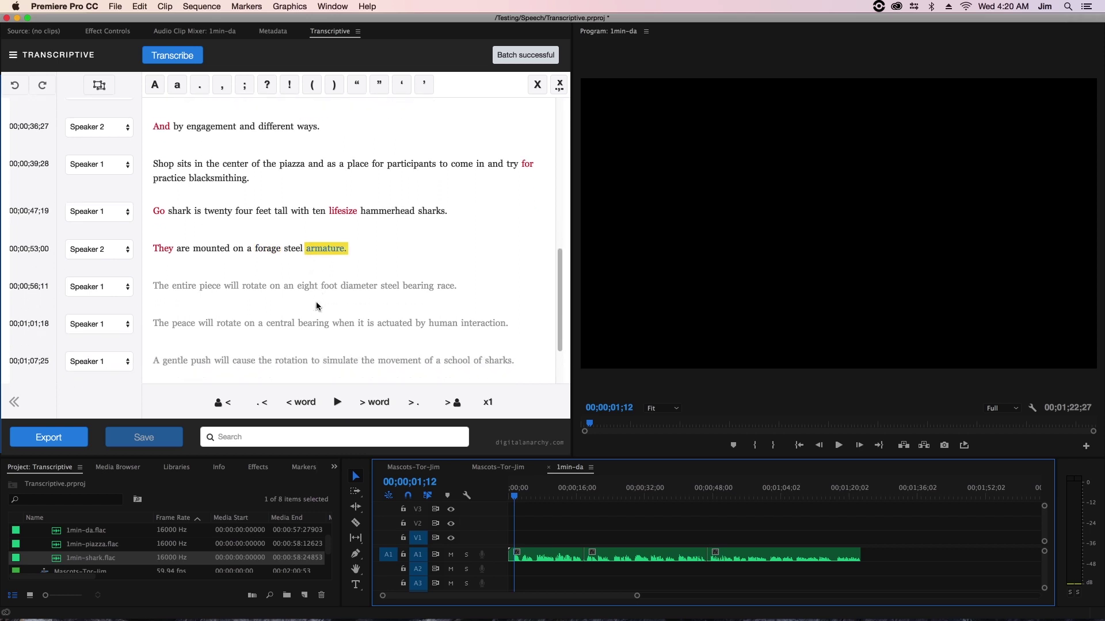